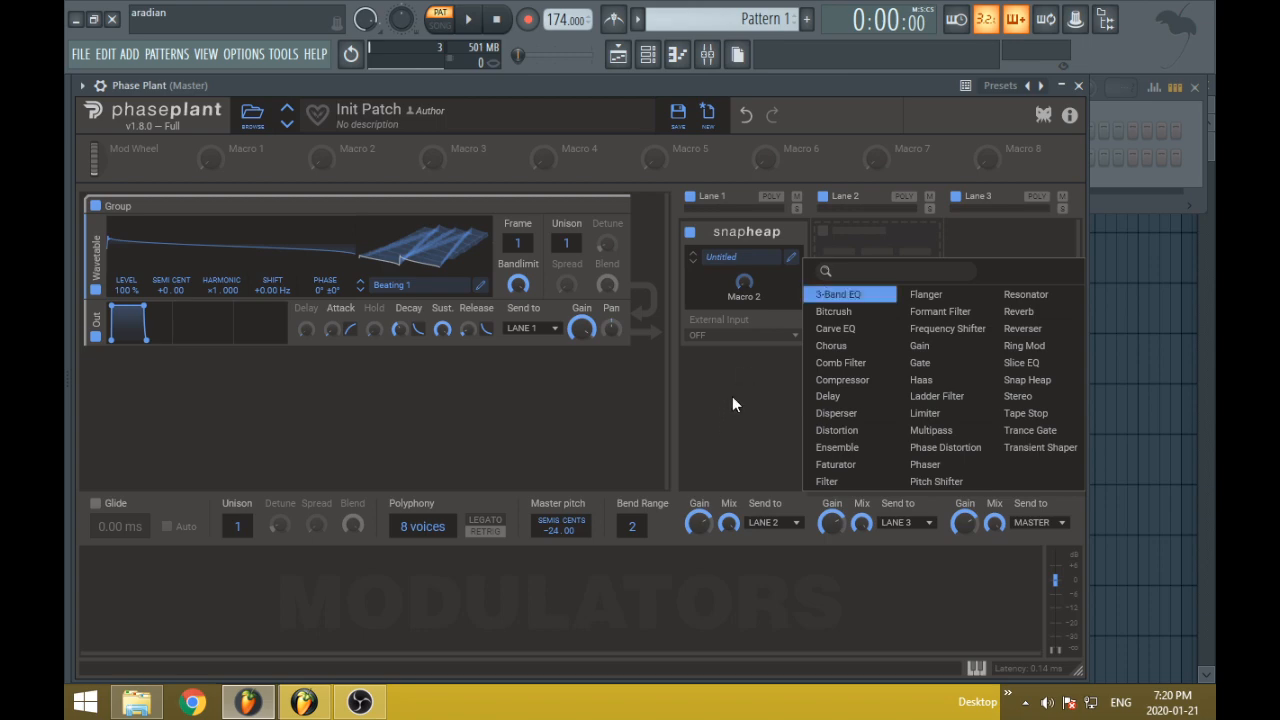
# - Dismiss the effect list and open Lane 1's Snap Heap effect for editing
pyautogui.click(820, 395)
pyautogui.click(793, 260)
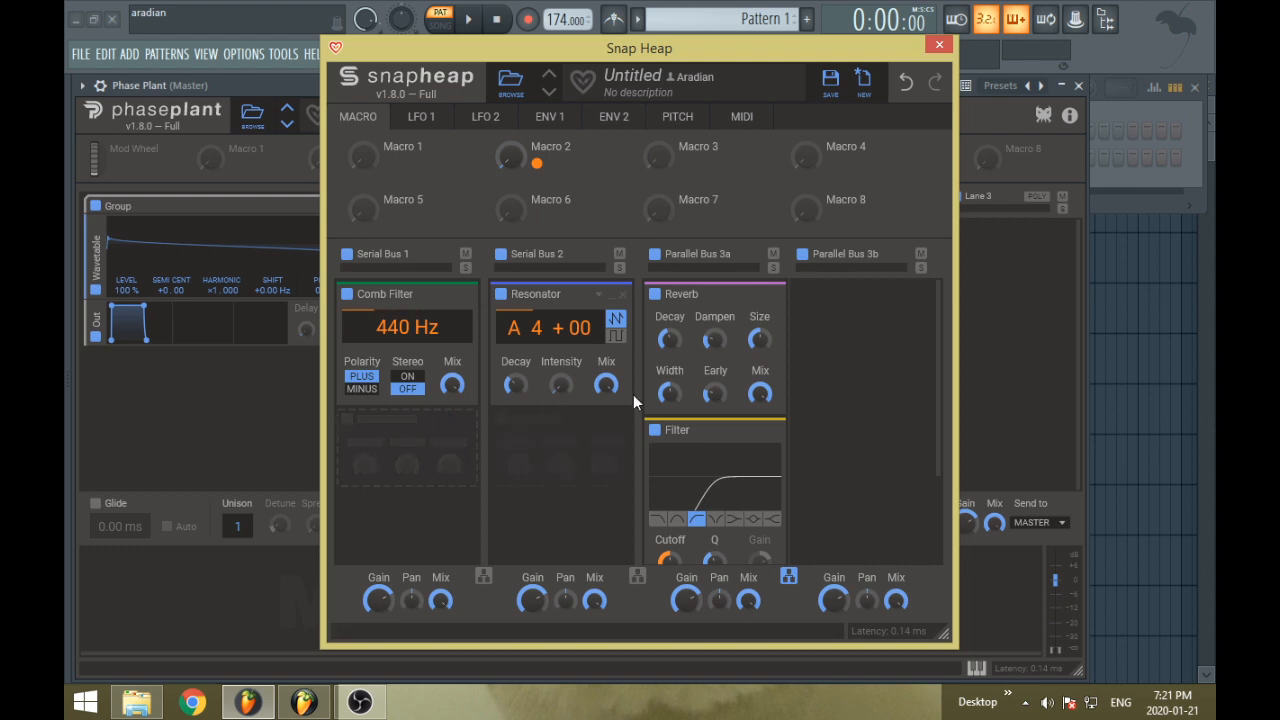
# - Toggle lanes 3 and 4 between parallel and serial processing, and set lanes 1, 2 and 3 to run in parallel
pyautogui.click(790, 577)
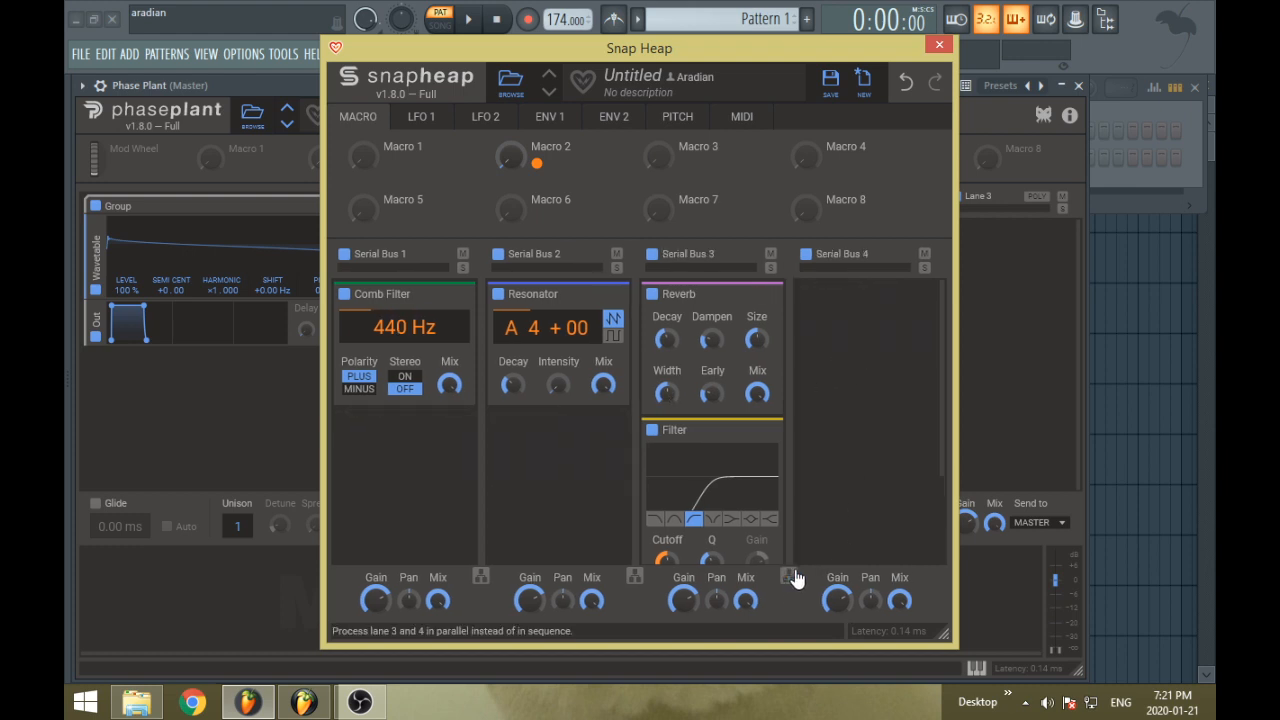
pyautogui.click(790, 577)
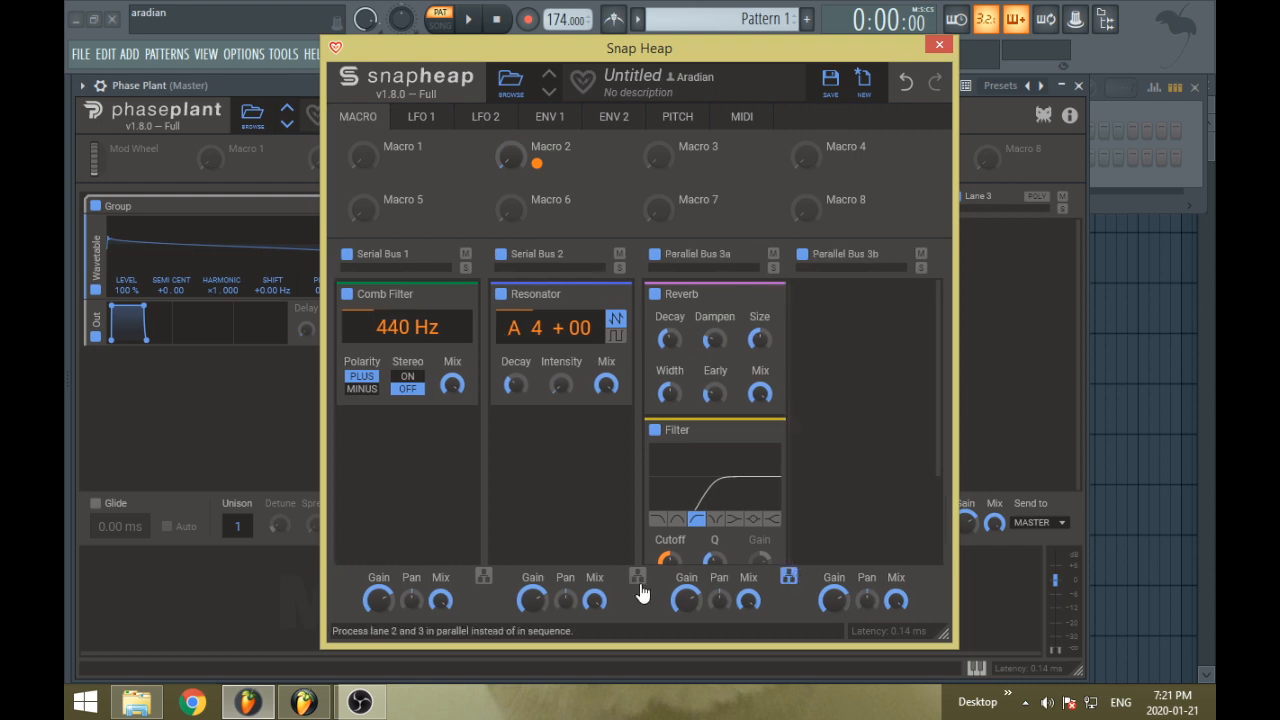
pyautogui.click(788, 578)
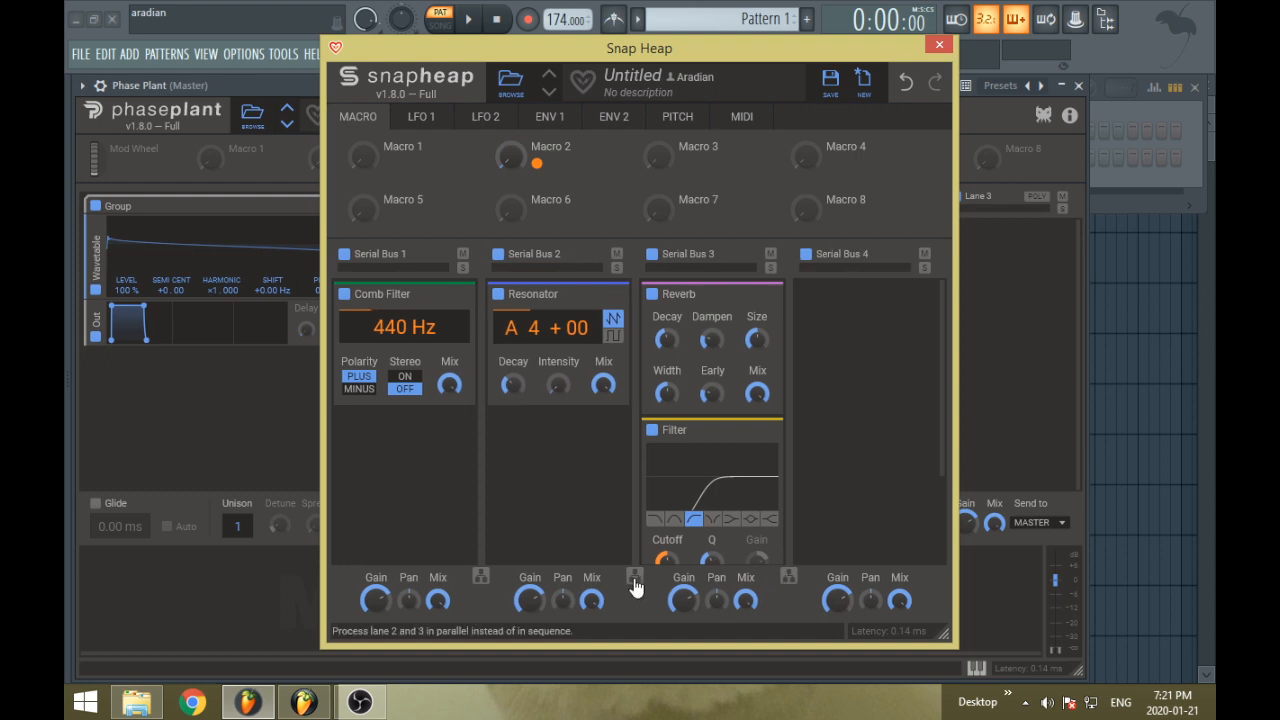
pyautogui.click(637, 577)
pyautogui.click(483, 577)
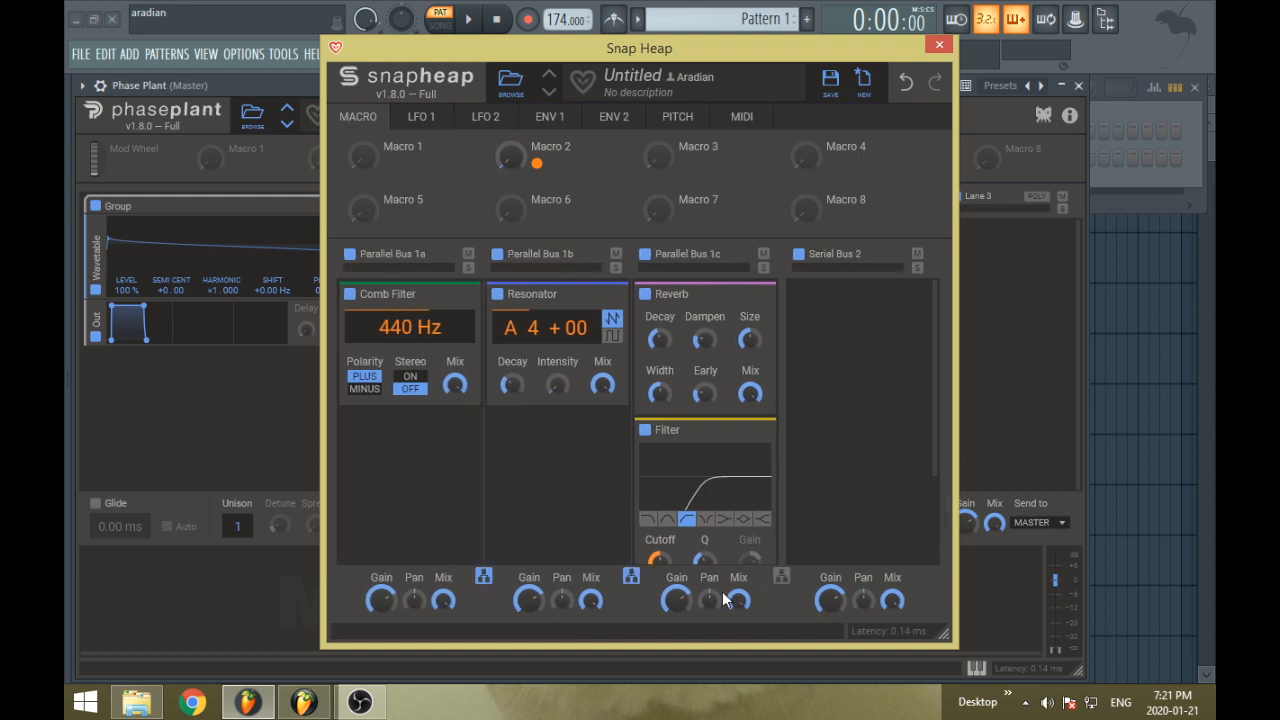
# - Return lanes 1 to 3 to serial order and set only lanes 3 and 4 to process in parallel
pyautogui.click(783, 578)
pyautogui.click(783, 578)
pyautogui.click(634, 577)
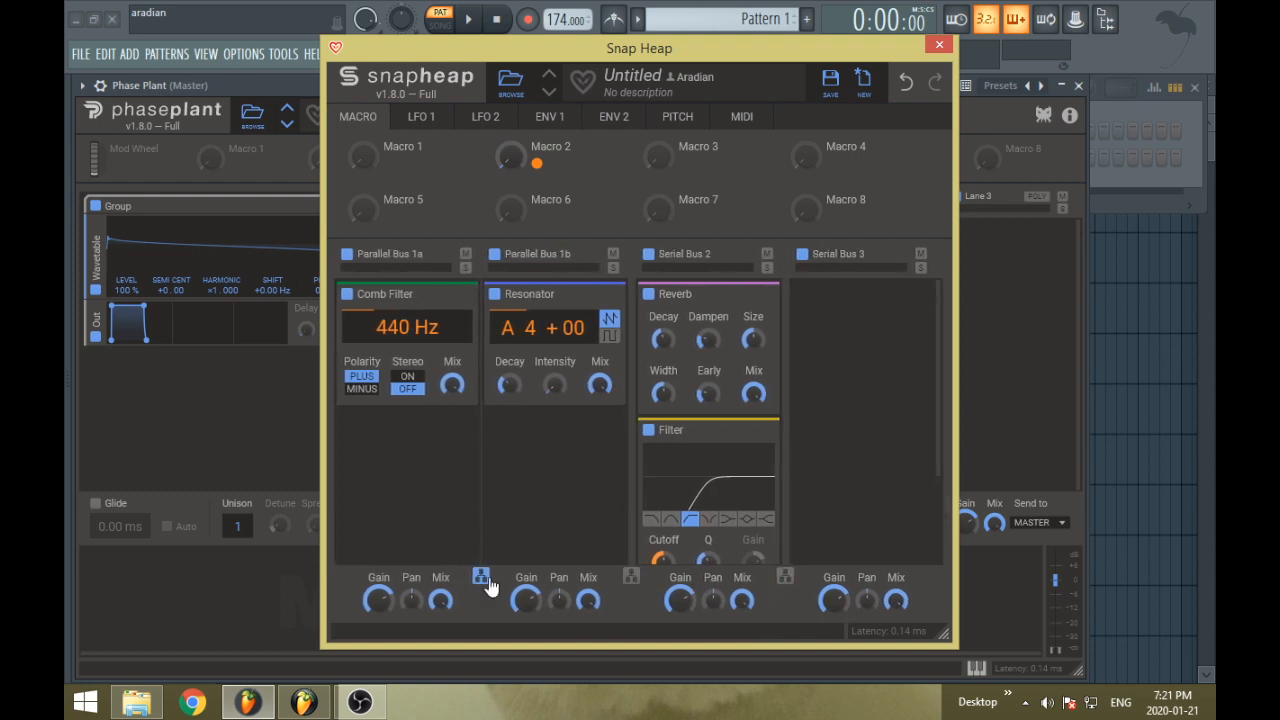
pyautogui.click(486, 577)
pyautogui.click(788, 578)
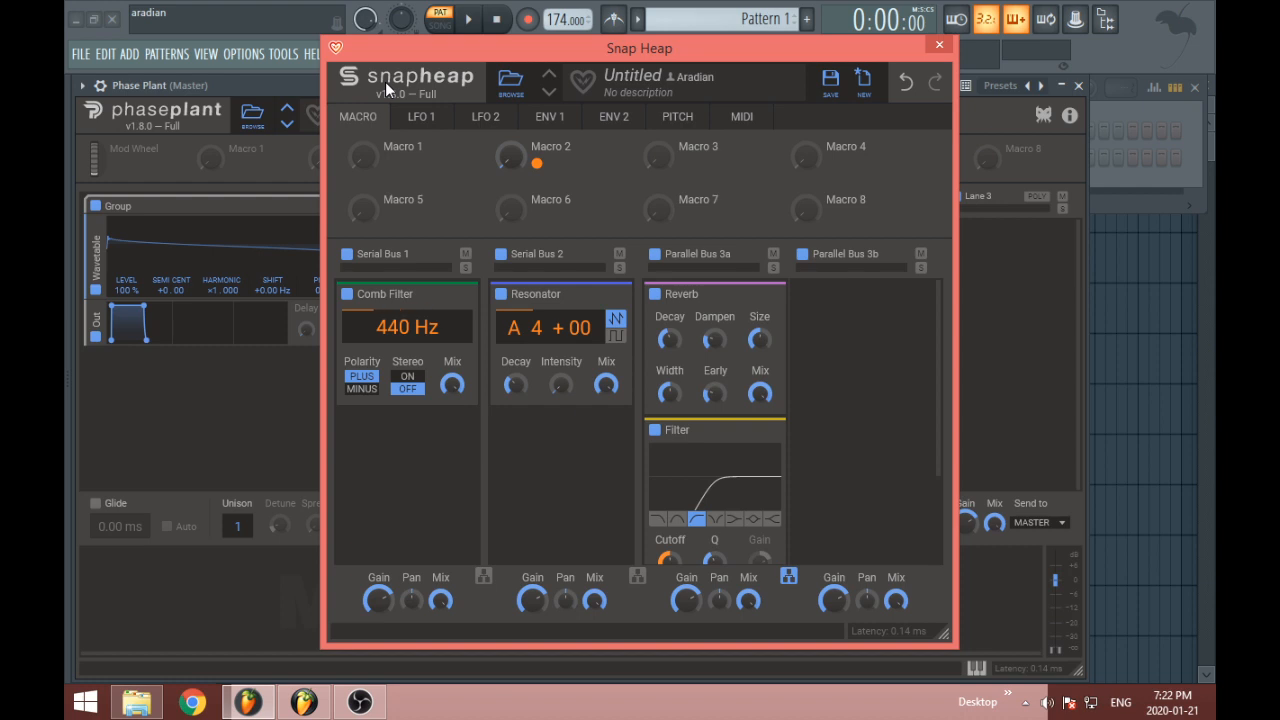
# - Try a new blank Snap Heap preset, and undo it to restore the existing effect chain
pyautogui.click(511, 84)
pyautogui.click(512, 86)
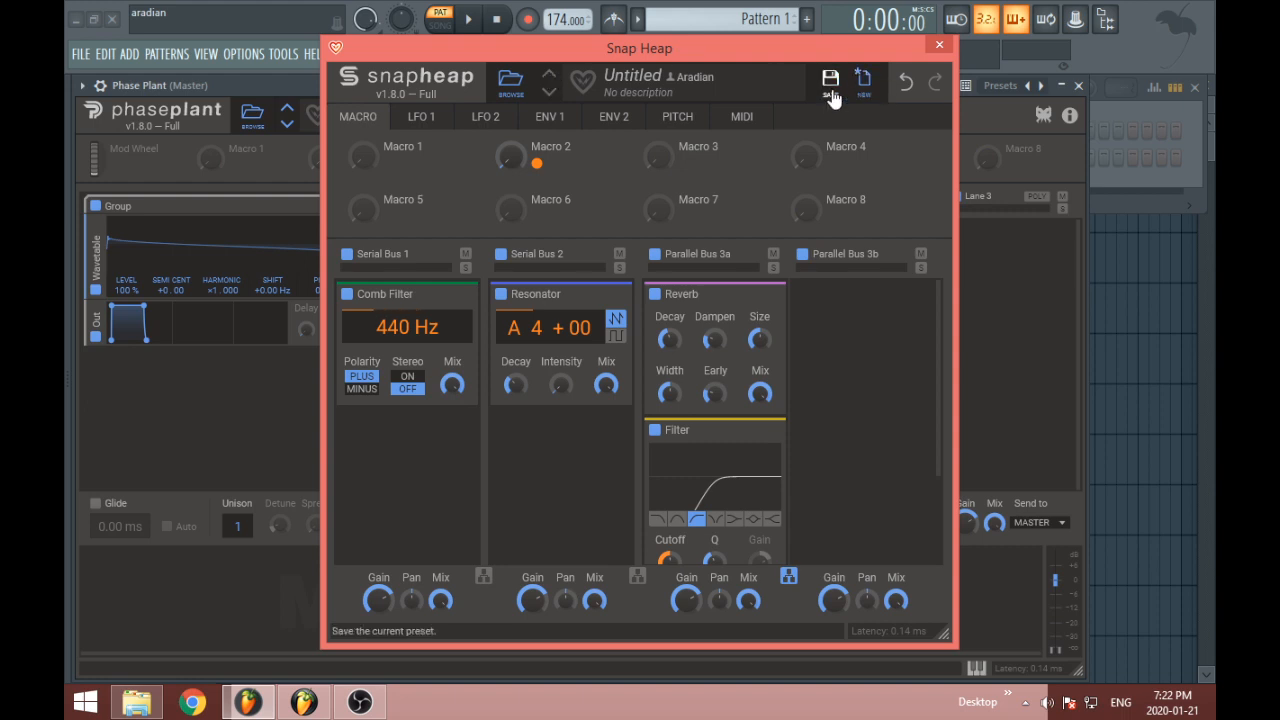
pyautogui.click(864, 80)
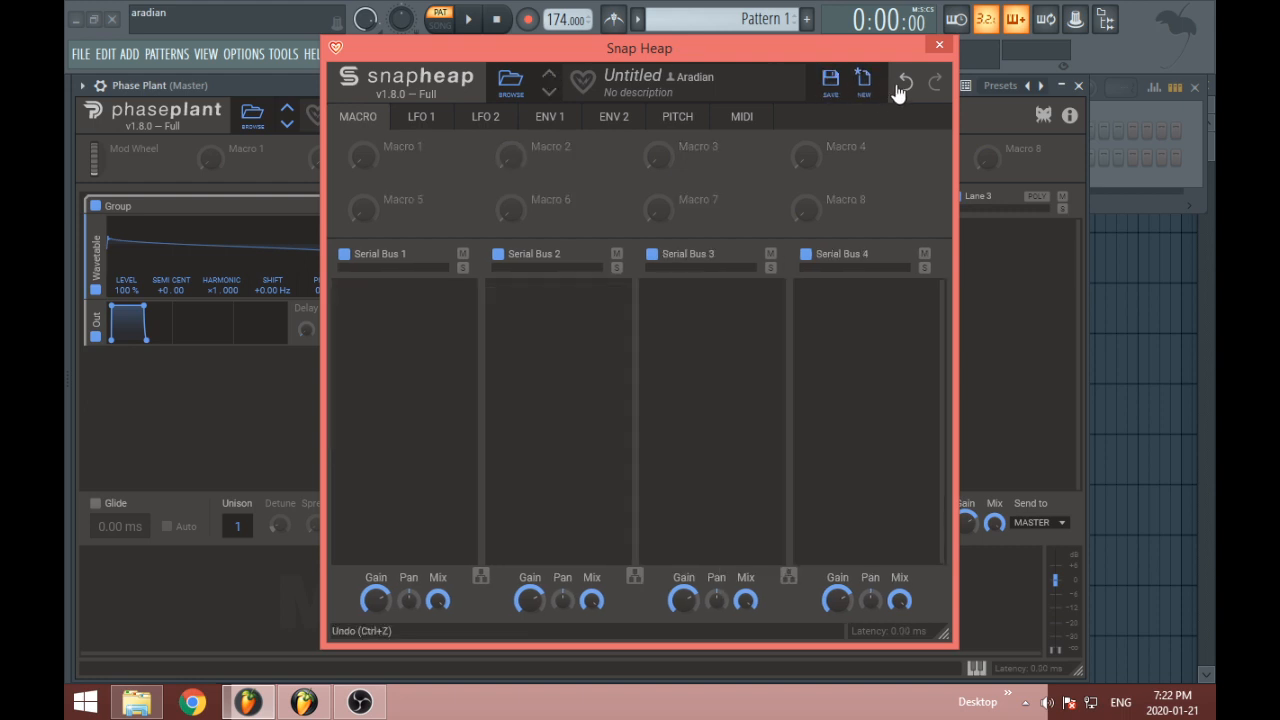
pyautogui.click(903, 88)
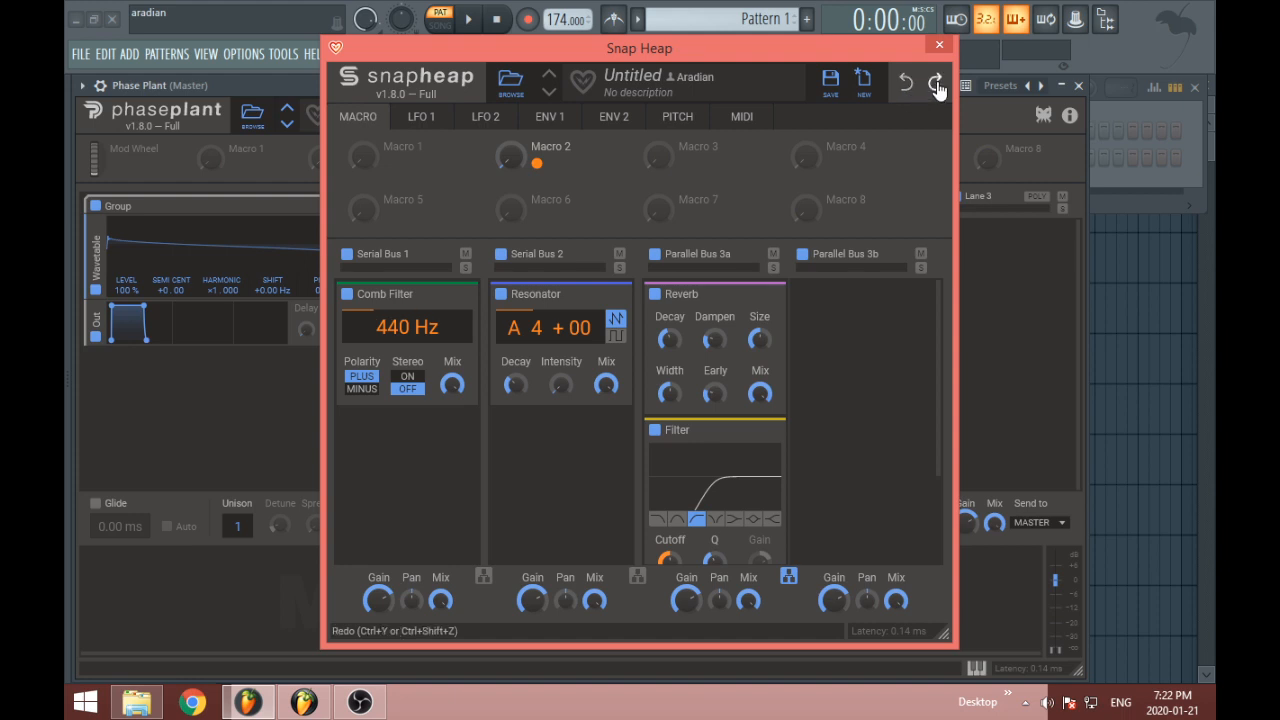
pyautogui.click(937, 85)
pyautogui.click(905, 83)
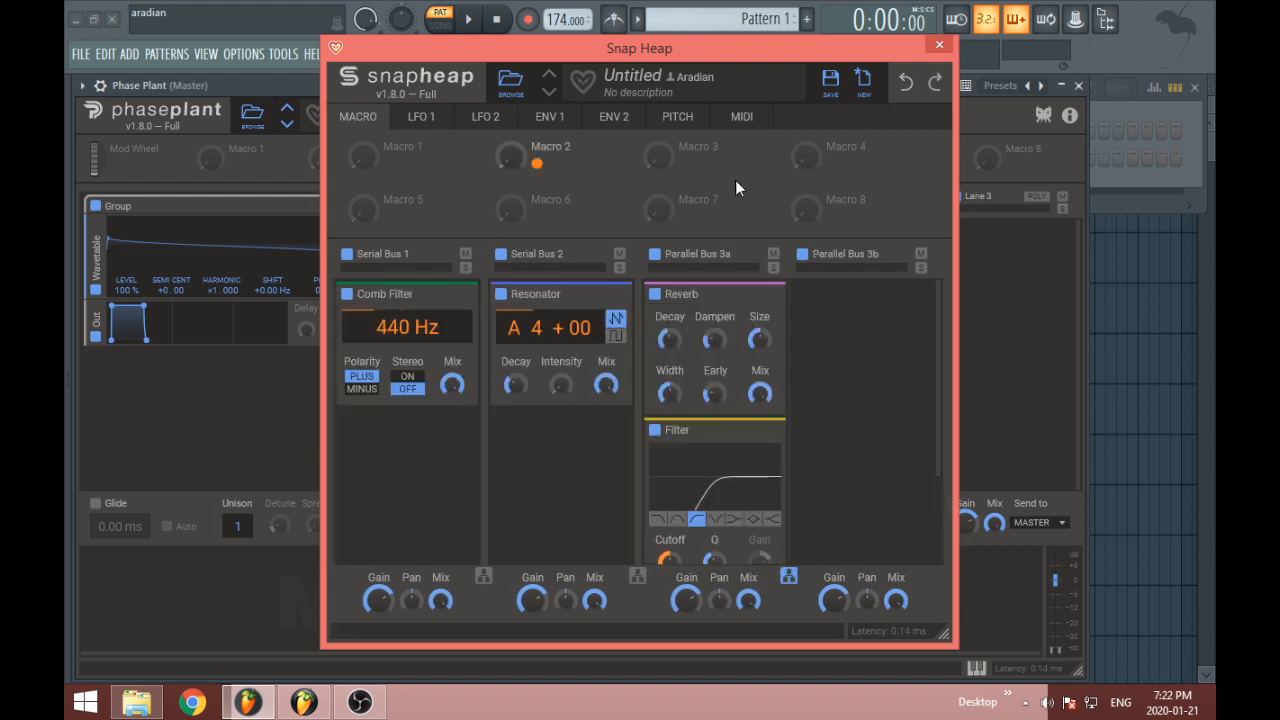
# - Examine which parameters can be modulated by Macro 3, LFO 2 and the Pitch tracker
pyautogui.moveTo(428, 154)
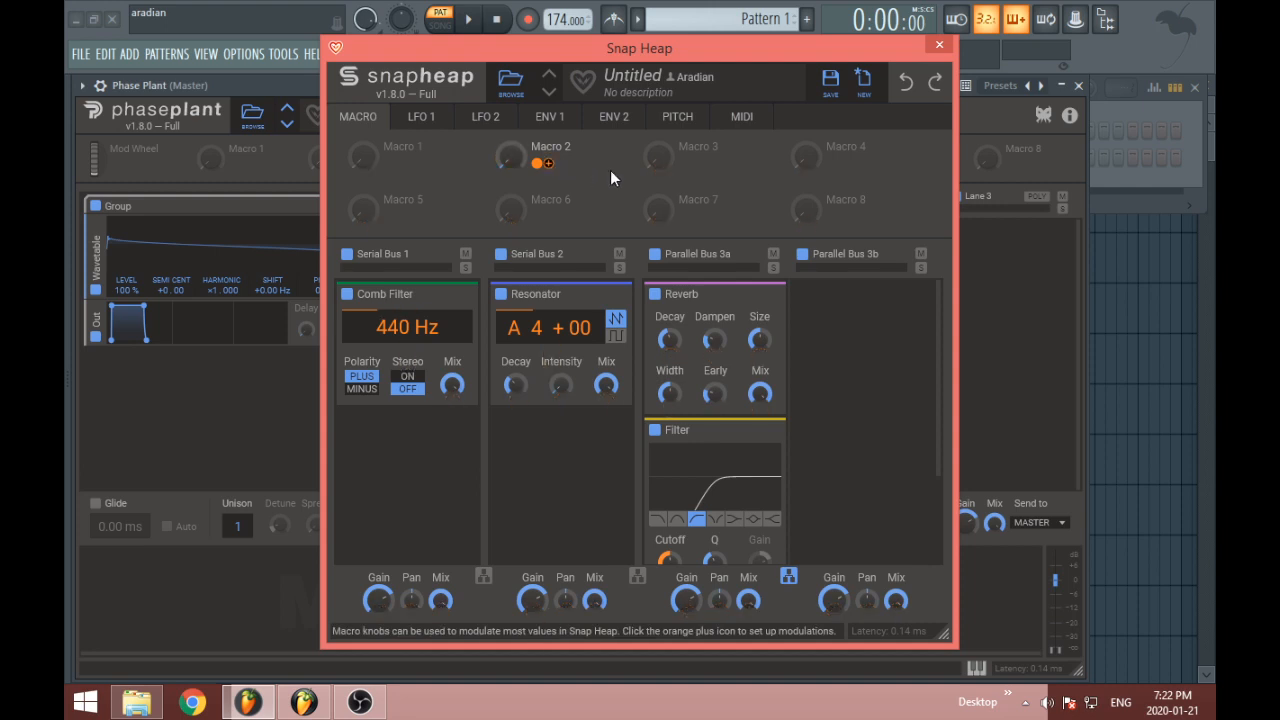
pyautogui.click(686, 164)
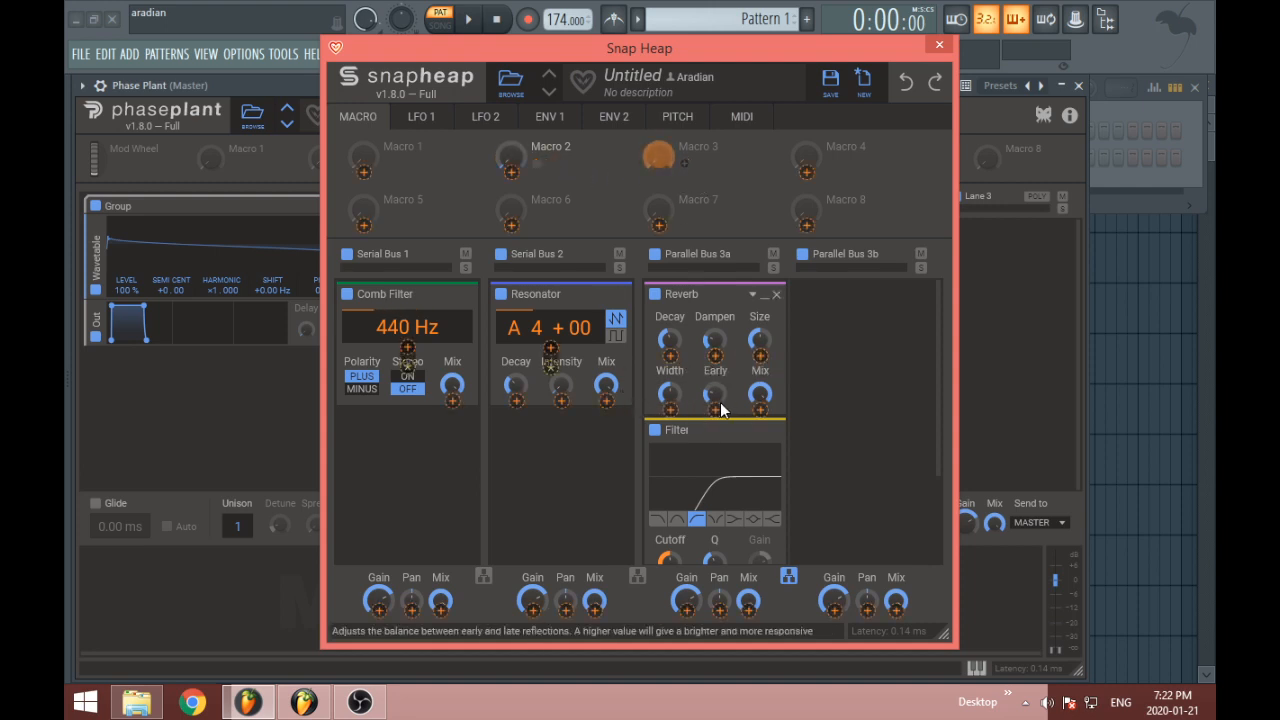
pyautogui.click(904, 388)
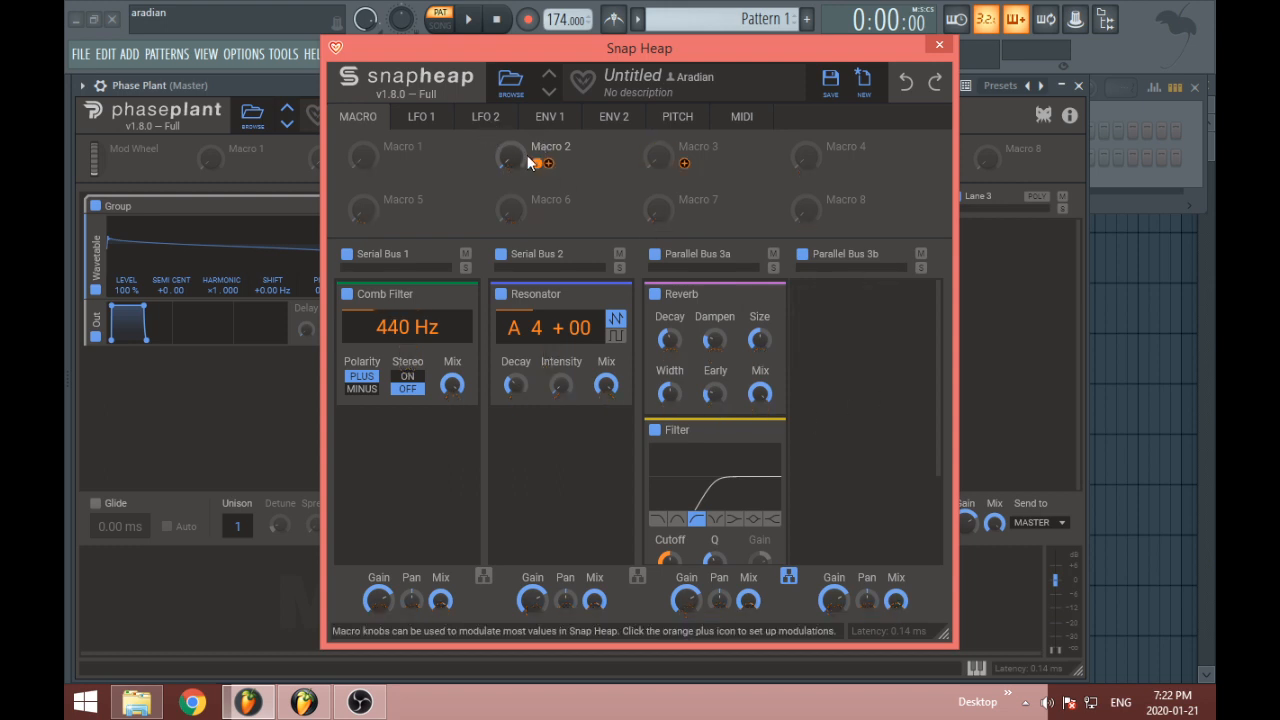
pyautogui.click(685, 164)
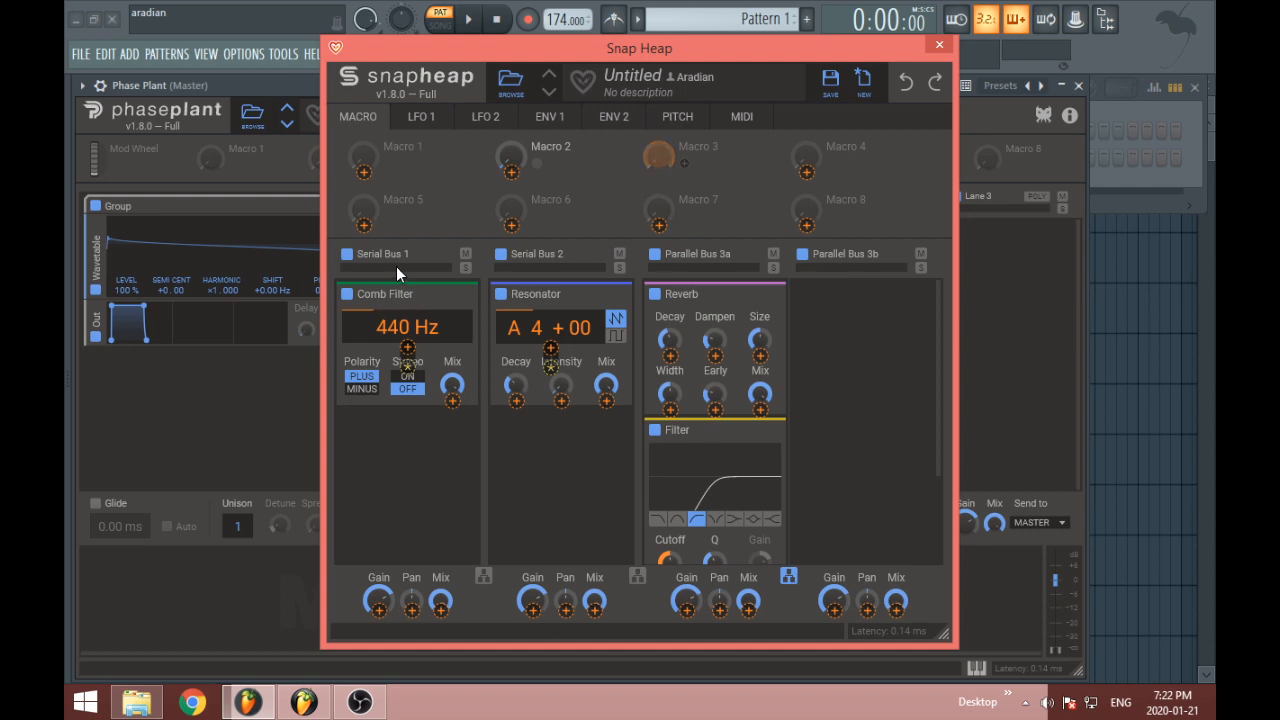
pyautogui.click(485, 118)
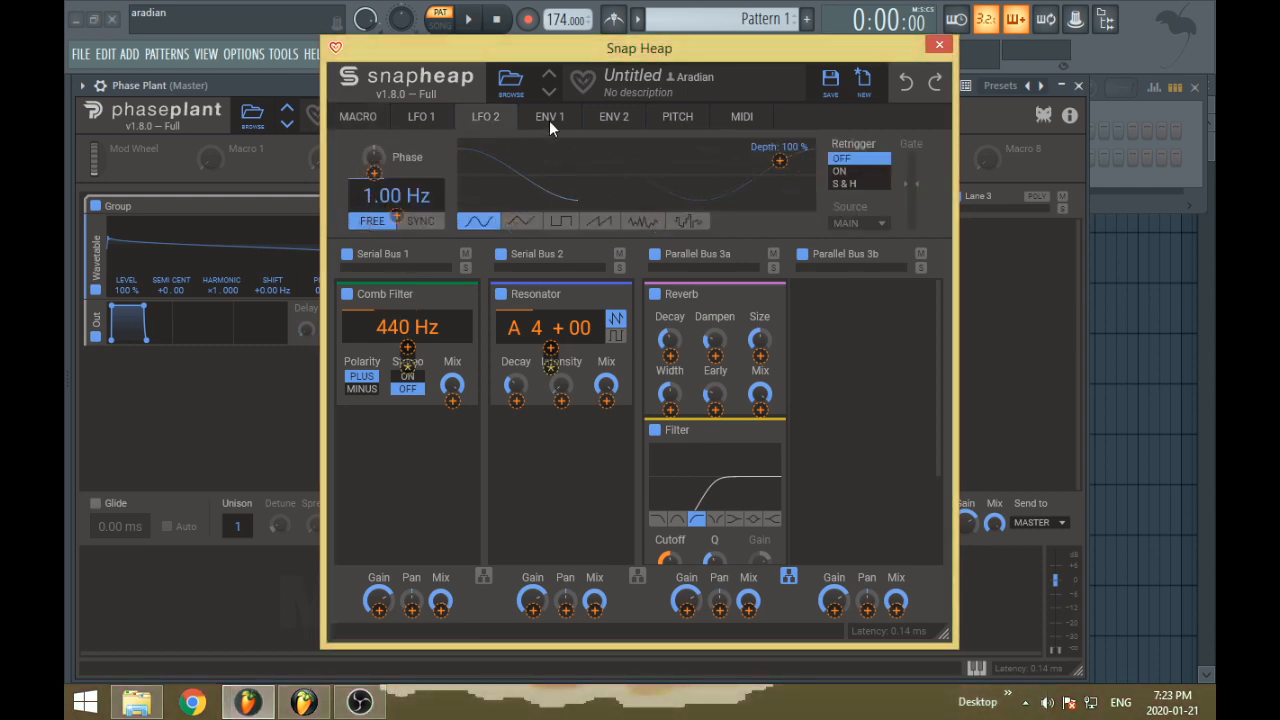
pyautogui.click(677, 118)
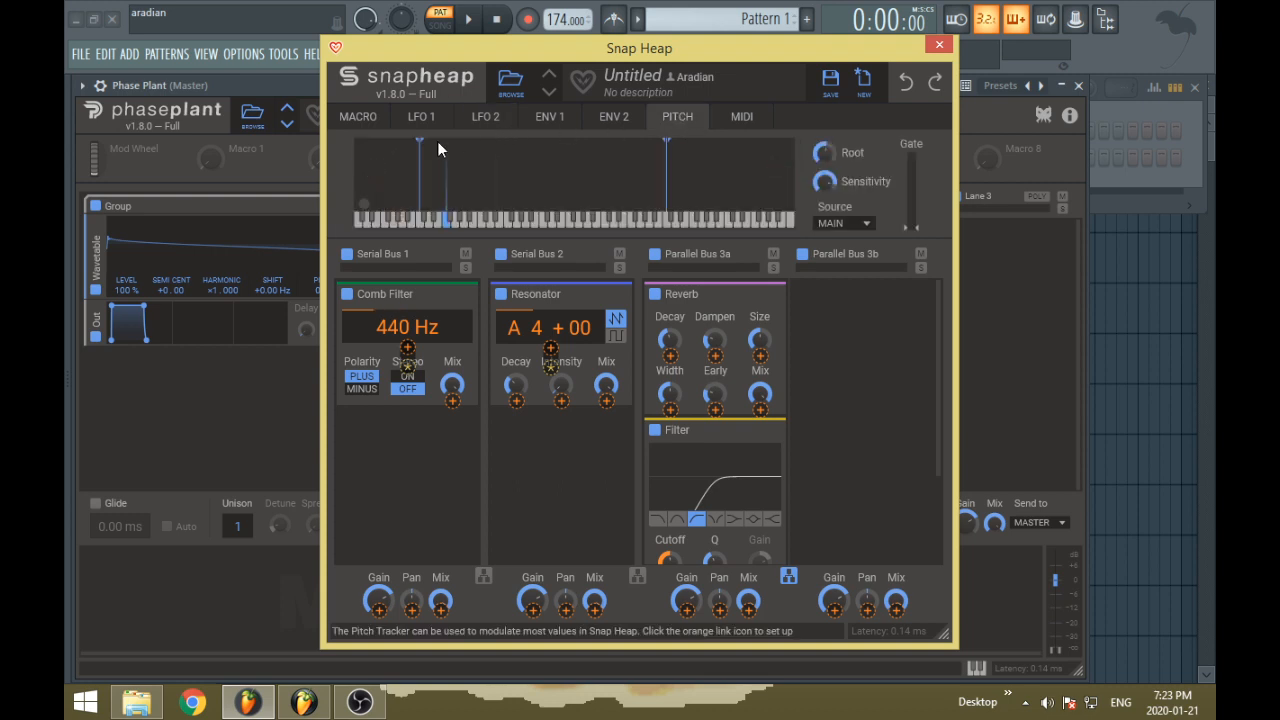
pyautogui.click(379, 121)
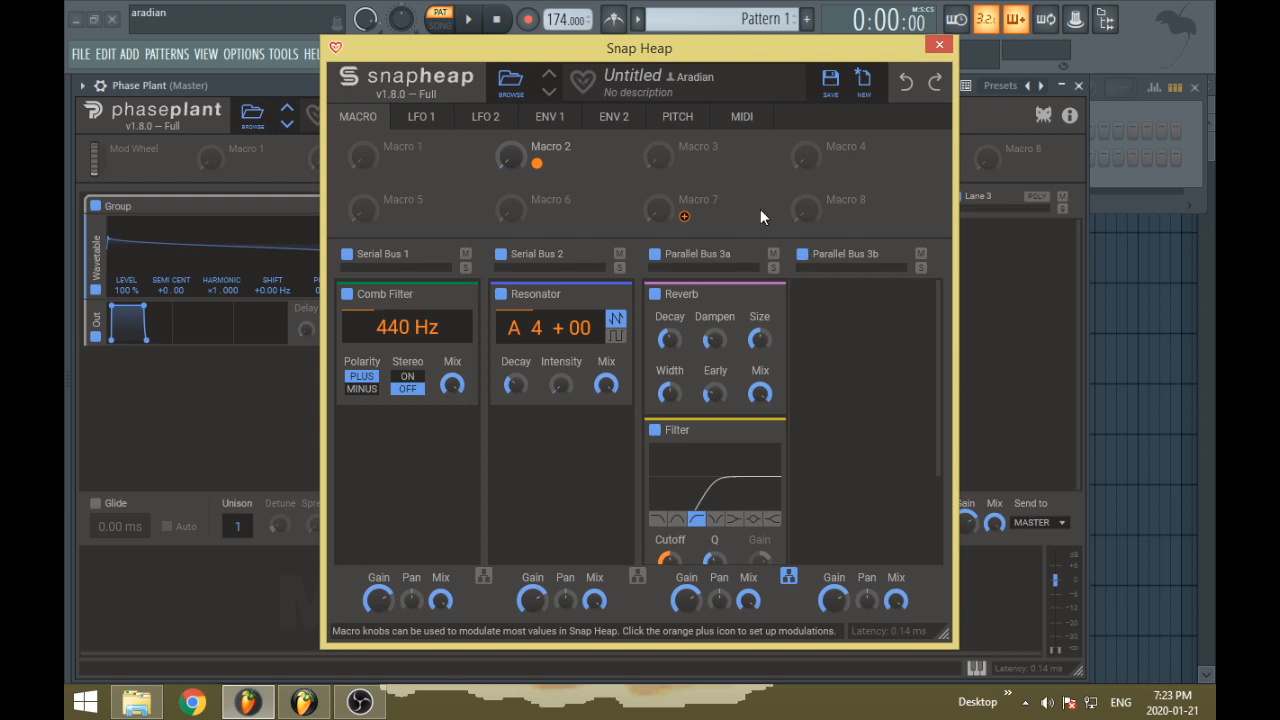
# - Link Macro 2 and Macro 6 to modulate each other, and remove both links
pyautogui.click(551, 164)
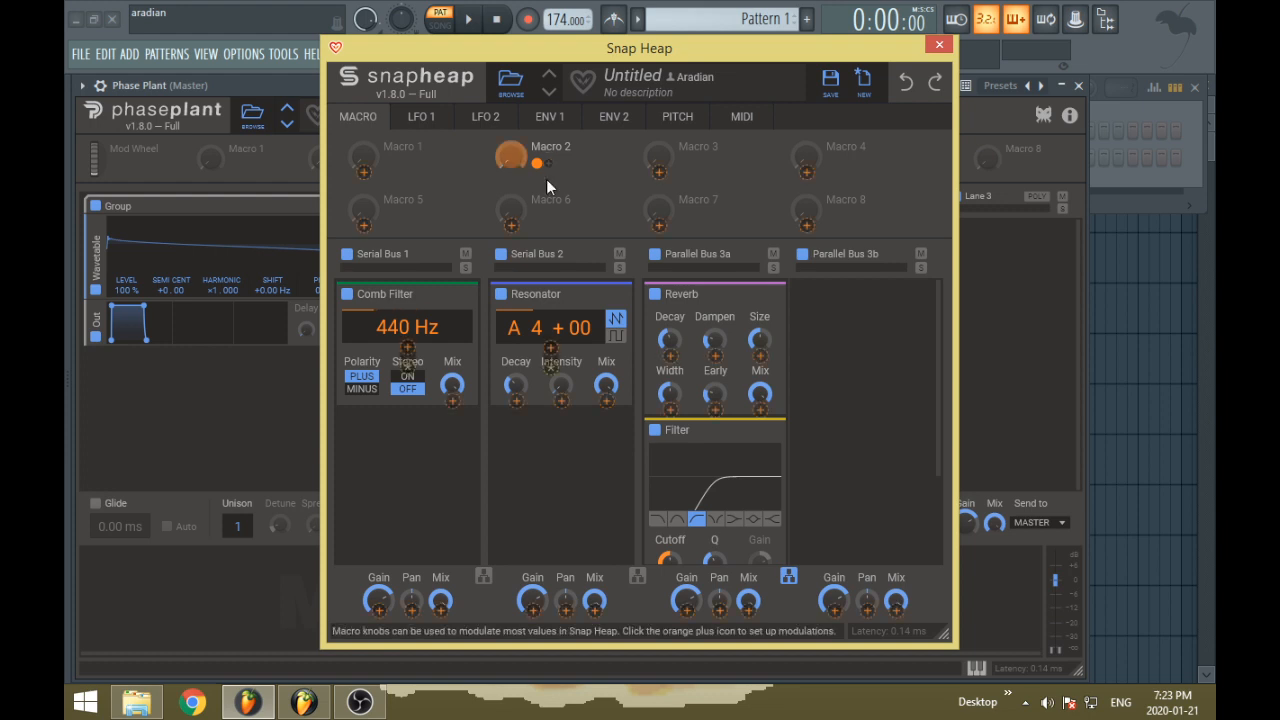
pyautogui.moveTo(511, 225); pyautogui.dragTo(511, 170)
pyautogui.click(579, 202)
pyautogui.click(537, 217)
pyautogui.click(511, 172)
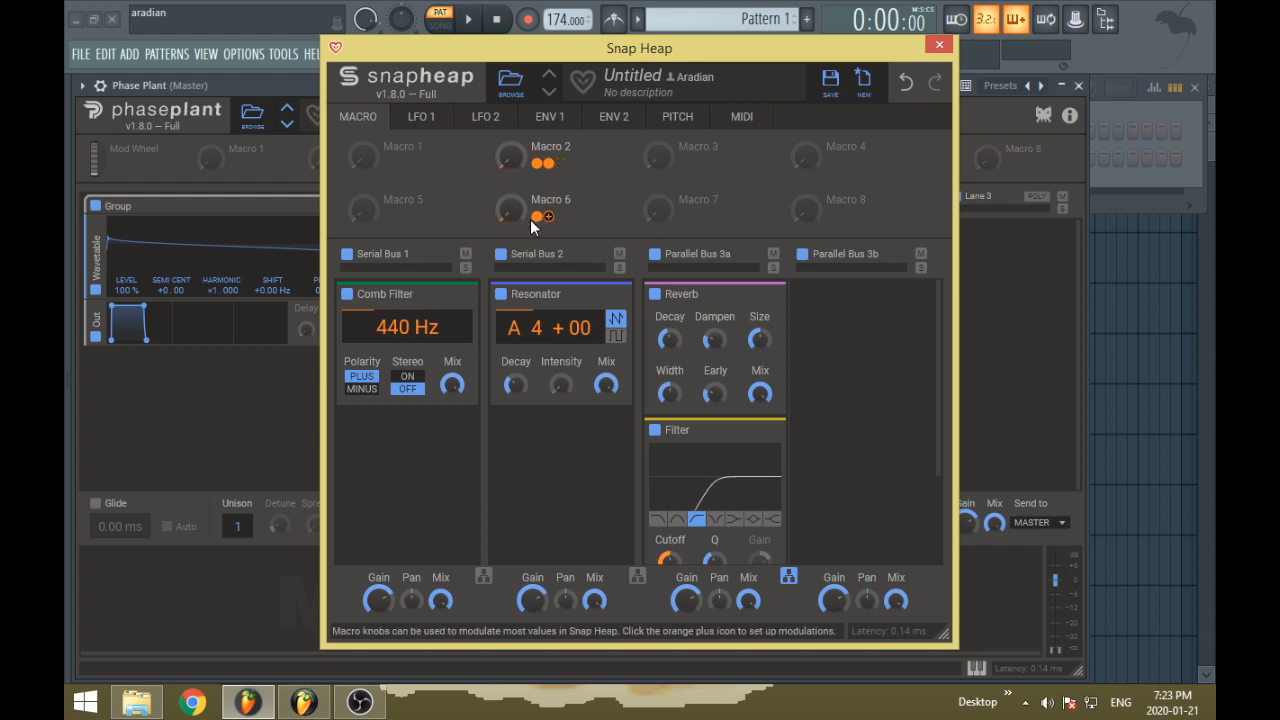
pyautogui.doubleClick(550, 159)
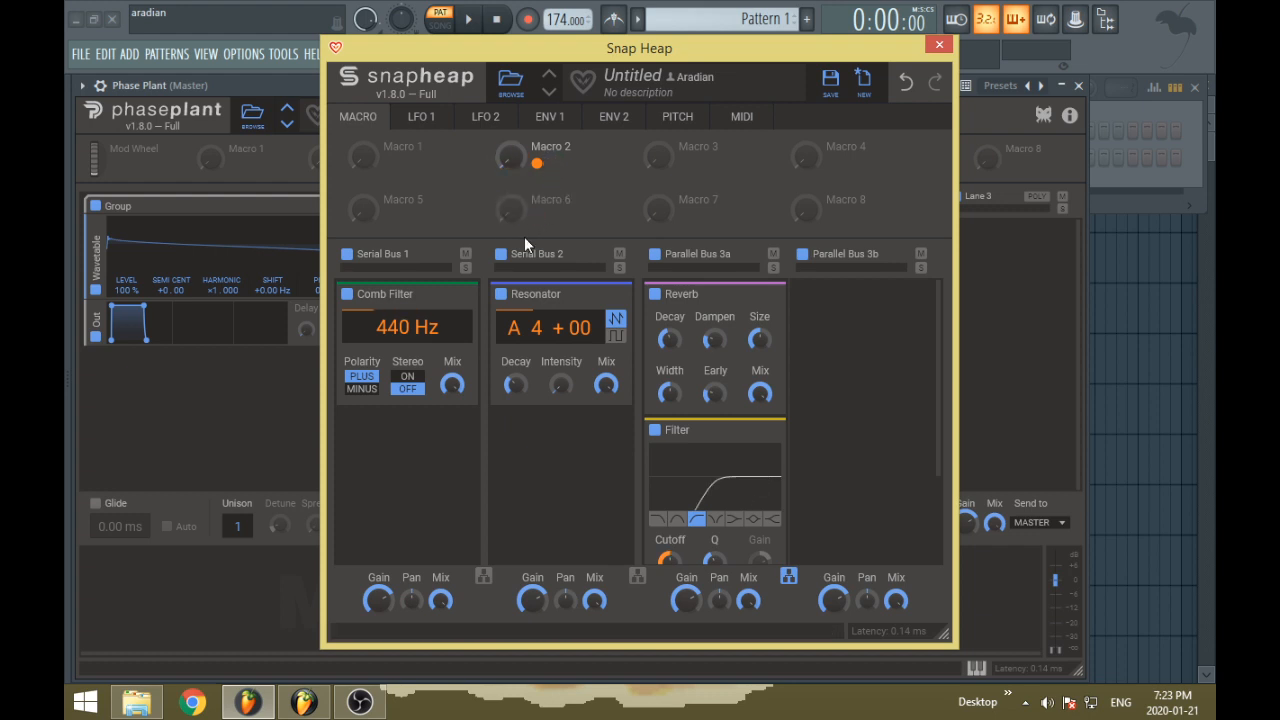
# - Review the settings of the LFO 1, ENV 1, ENV 2 and Pitch modulators
pyautogui.click(421, 120)
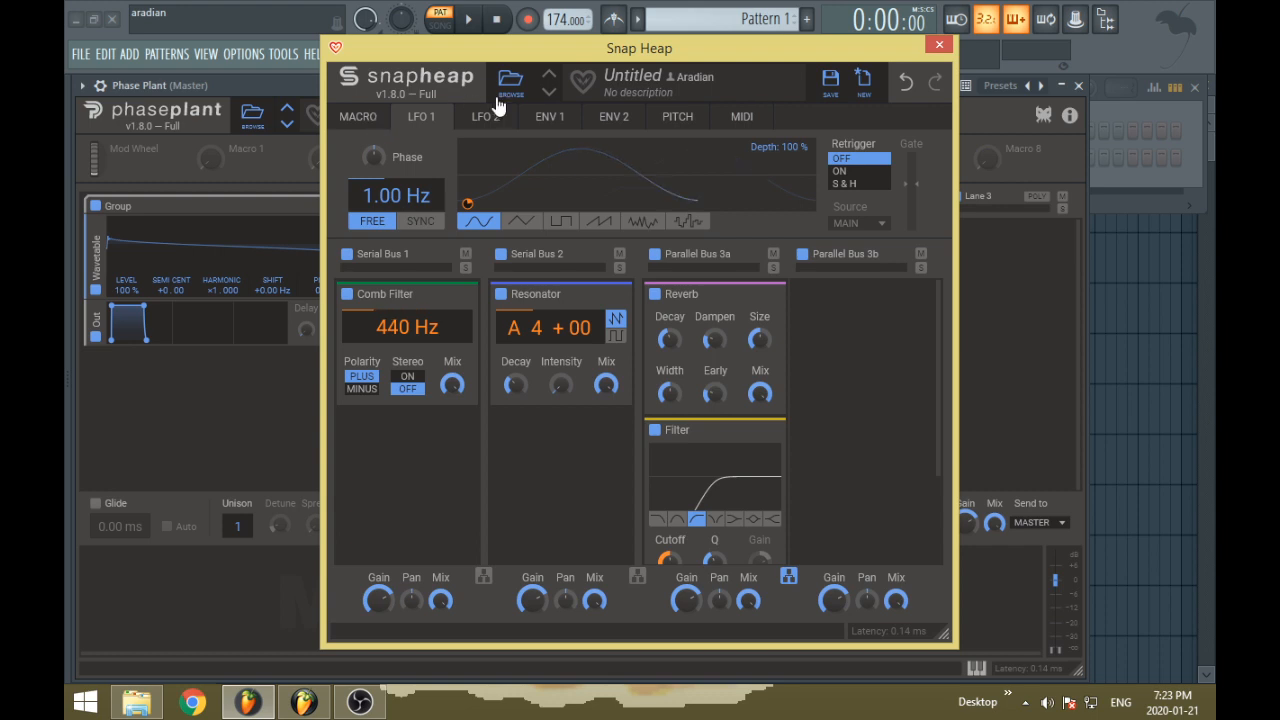
pyautogui.click(549, 119)
pyautogui.click(700, 122)
pyautogui.click(620, 118)
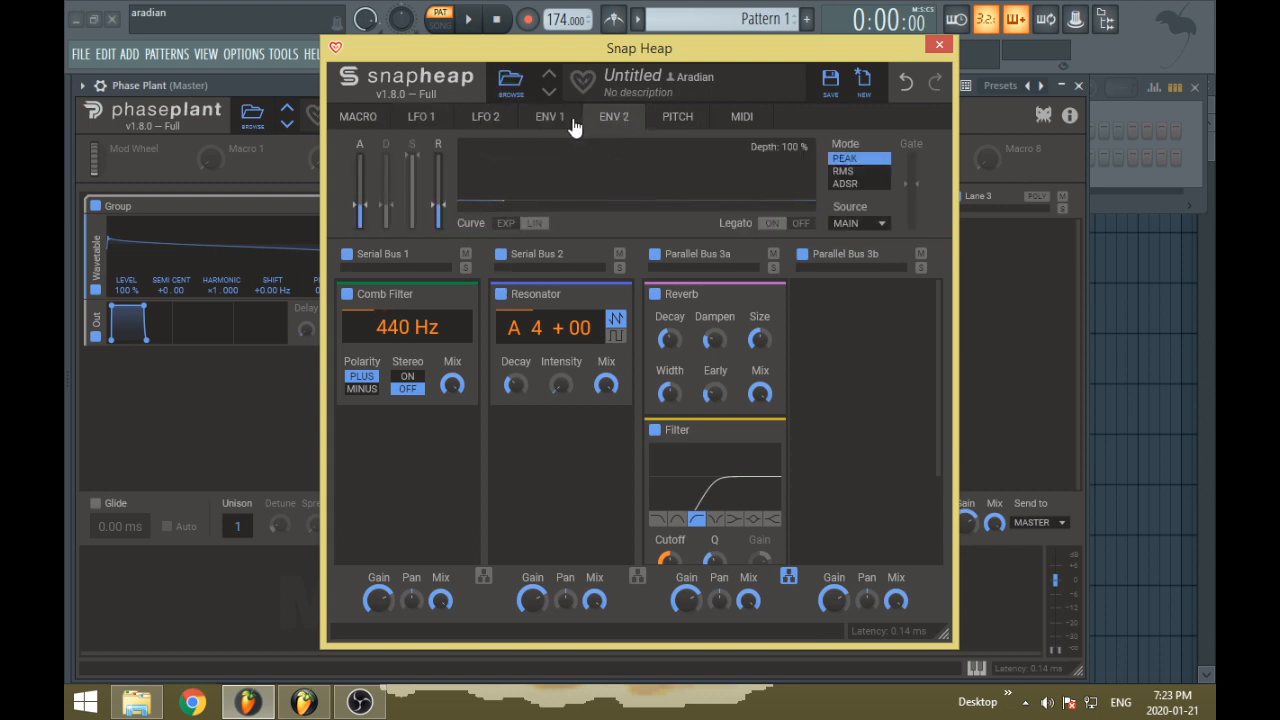
pyautogui.click(572, 124)
pyautogui.click(430, 120)
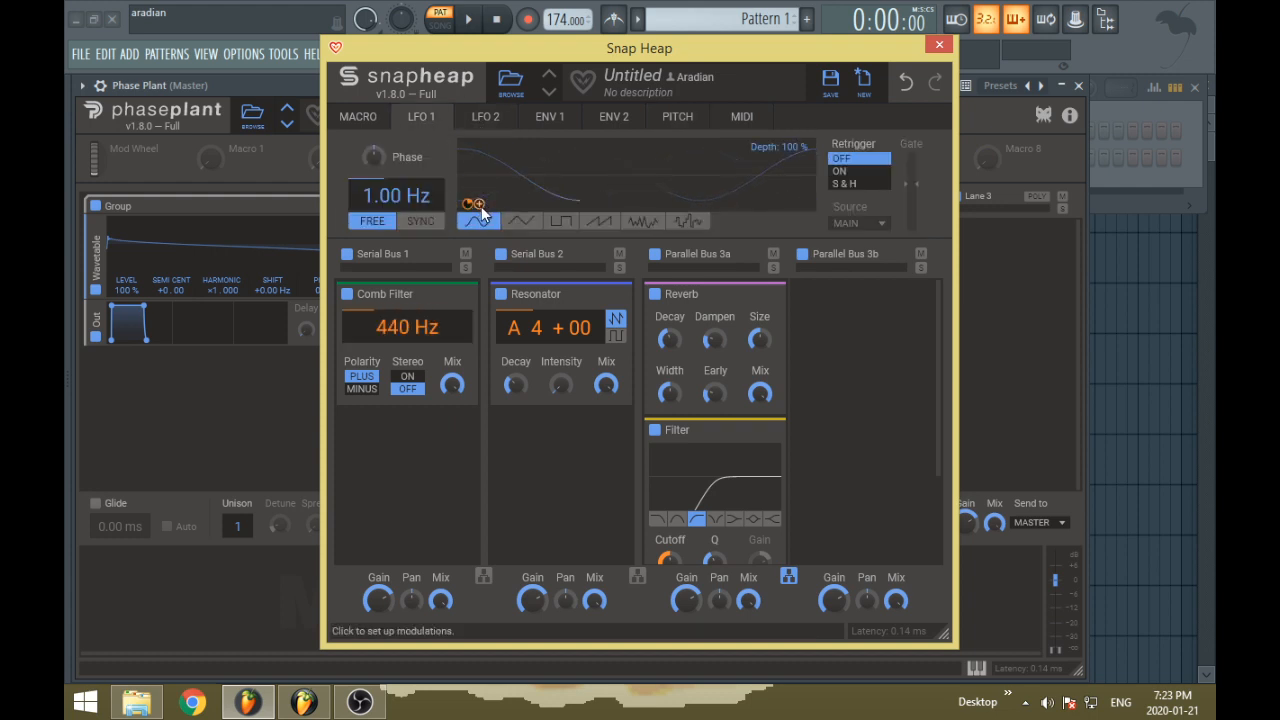
# - Inspect LFO 1's modulation targets, including the Resonator's existing pitch modulation, and check the Pitch tracker
pyautogui.click(480, 205)
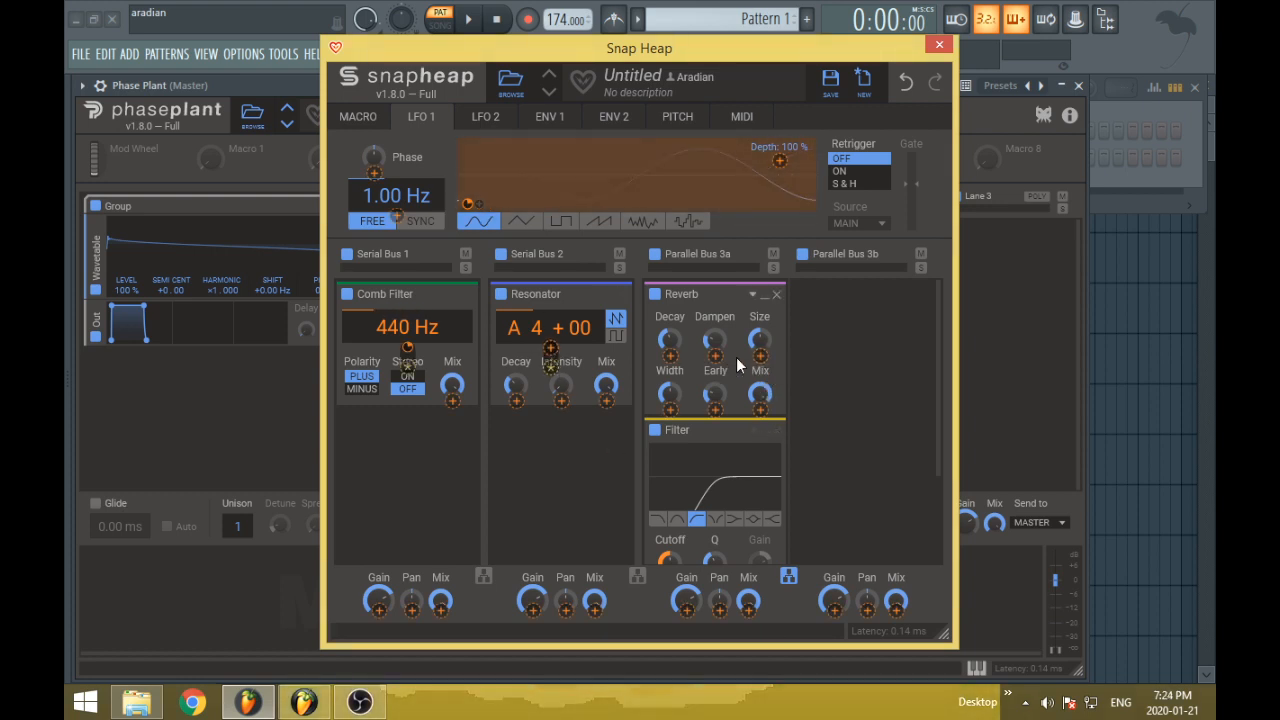
pyautogui.click(553, 371)
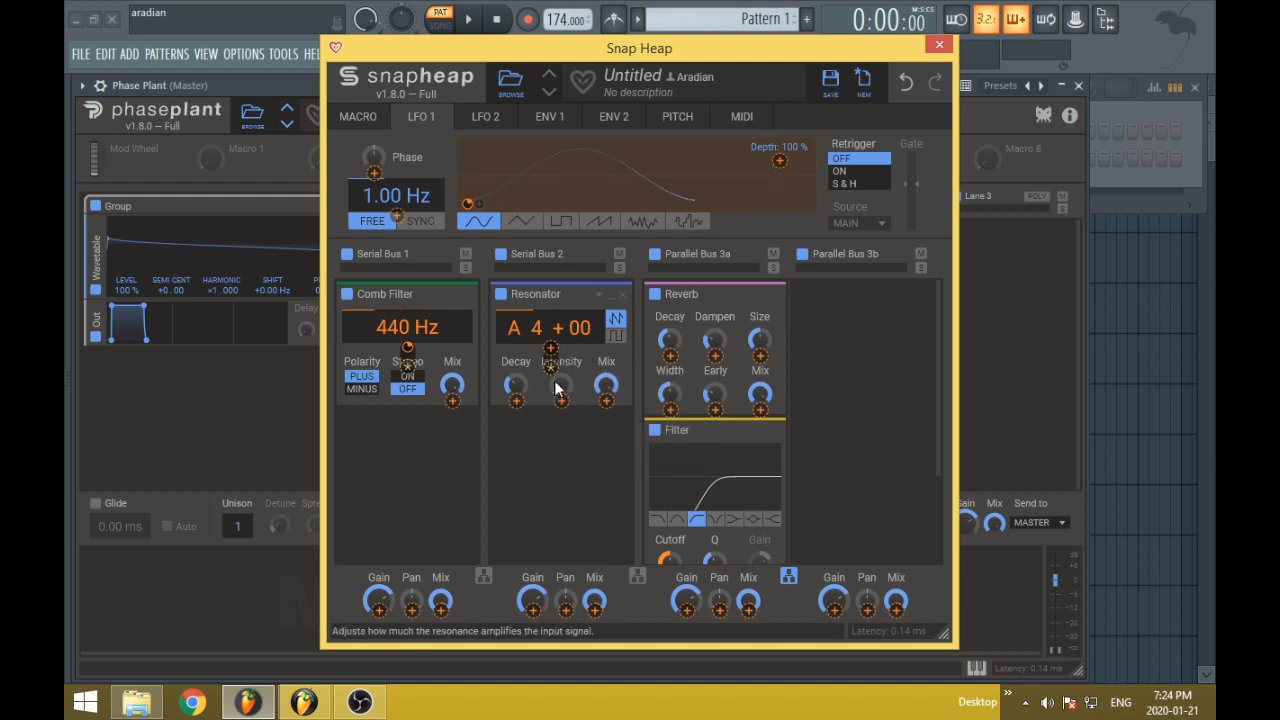
pyautogui.click(557, 428)
pyautogui.click(678, 117)
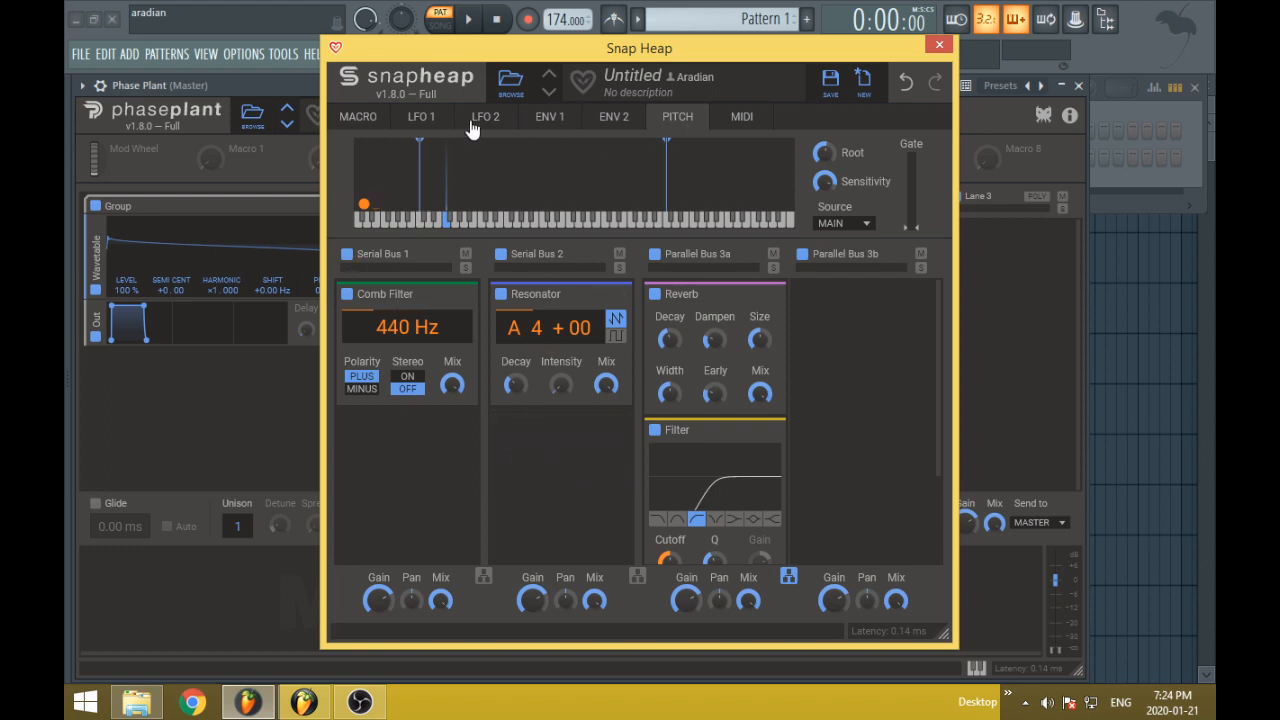
pyautogui.click(425, 118)
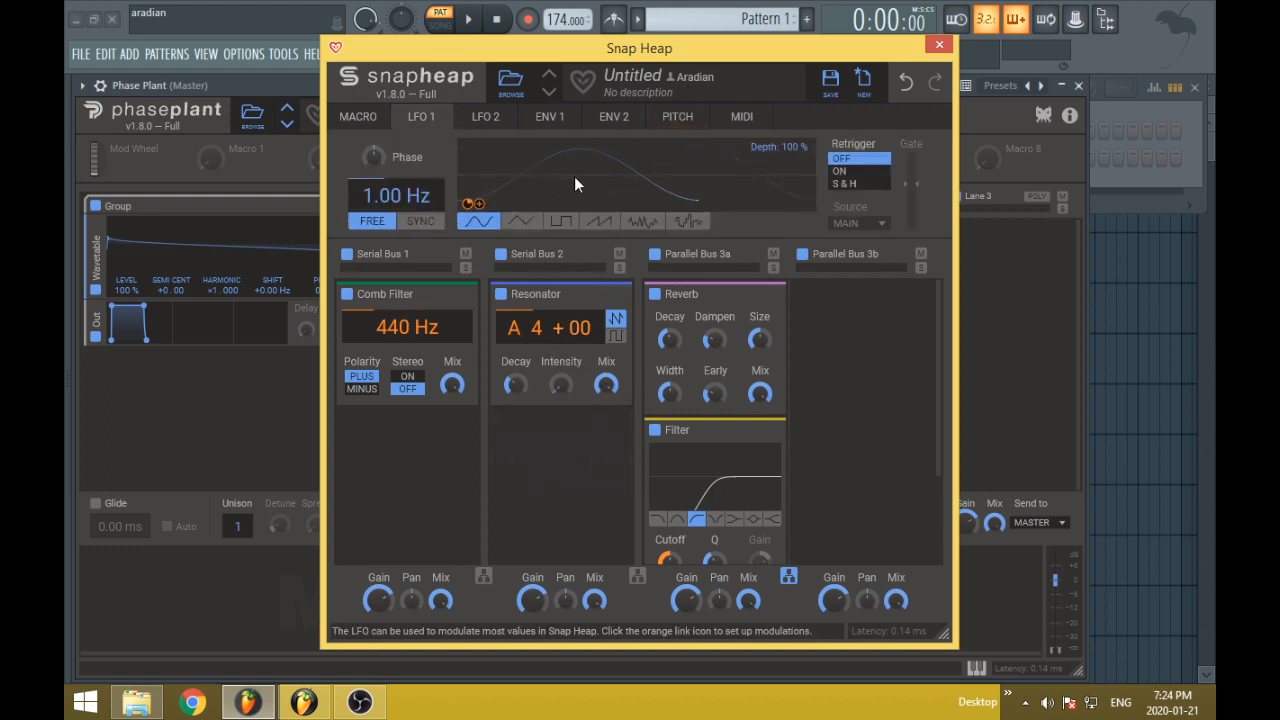
# - Try modulating the amount of the Resonator's Pitch modulation with LFO 1
pyautogui.click(472, 205)
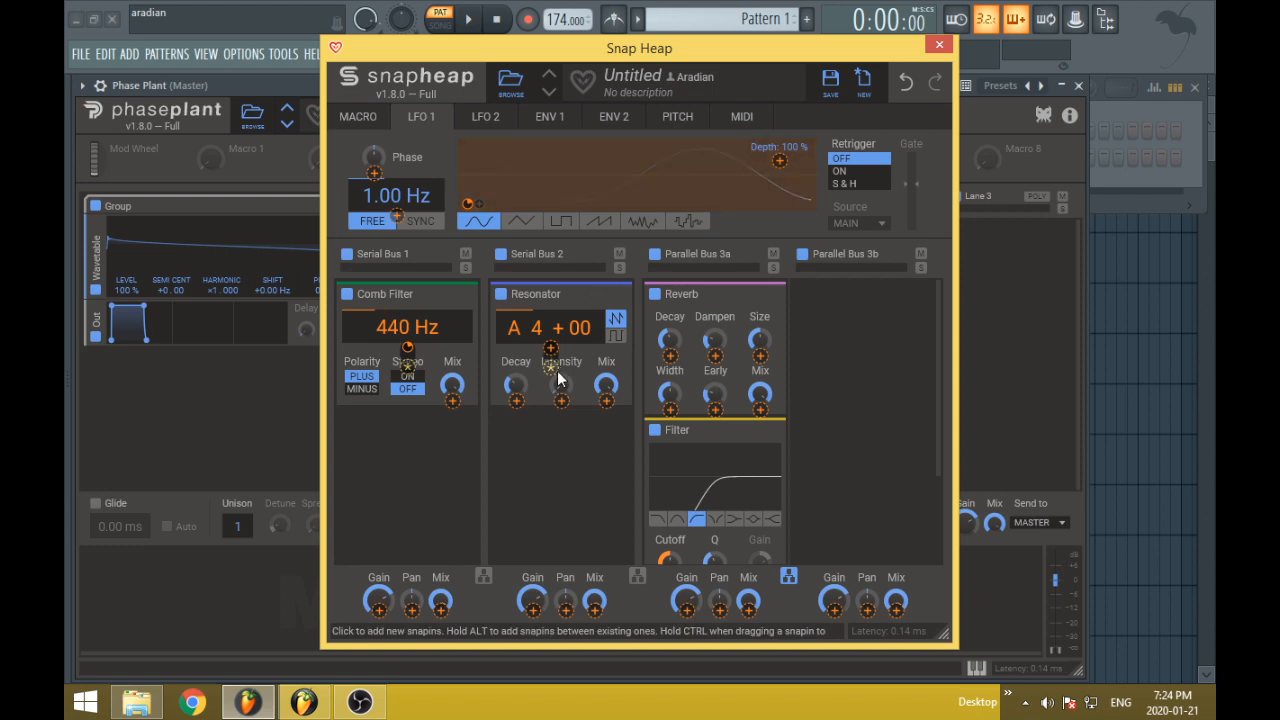
pyautogui.moveTo(551, 369)
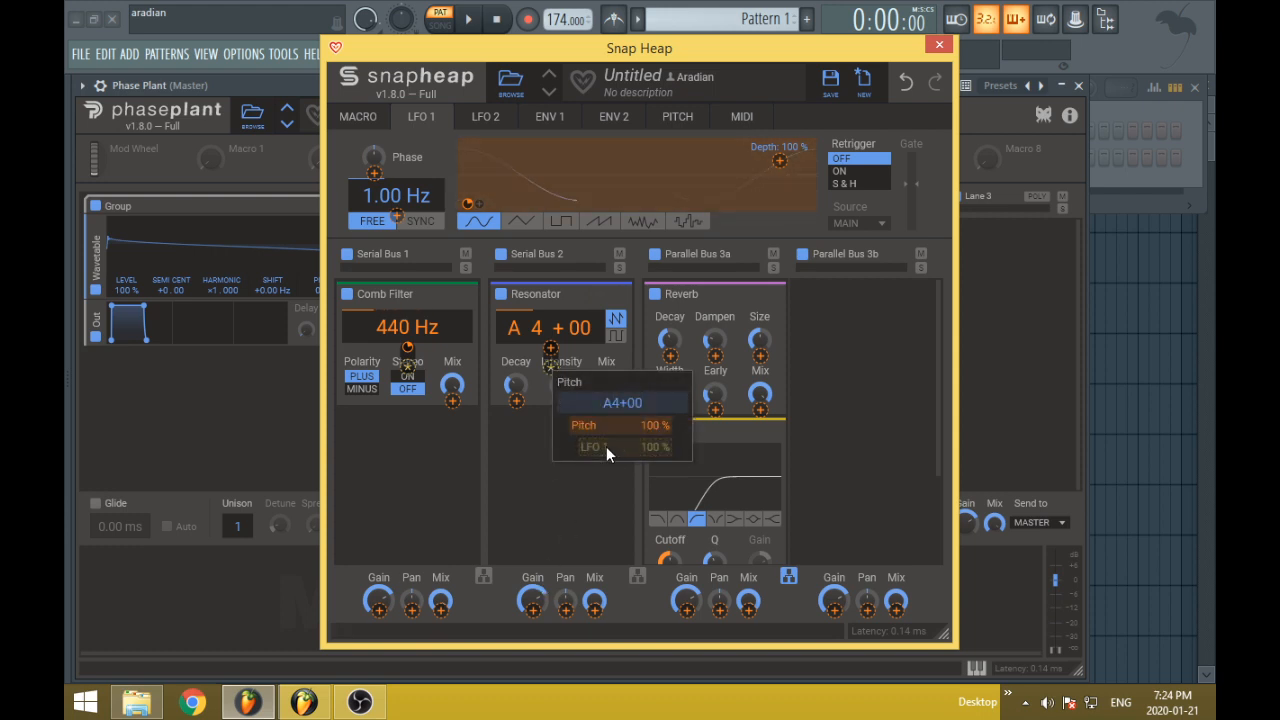
pyautogui.click(606, 446)
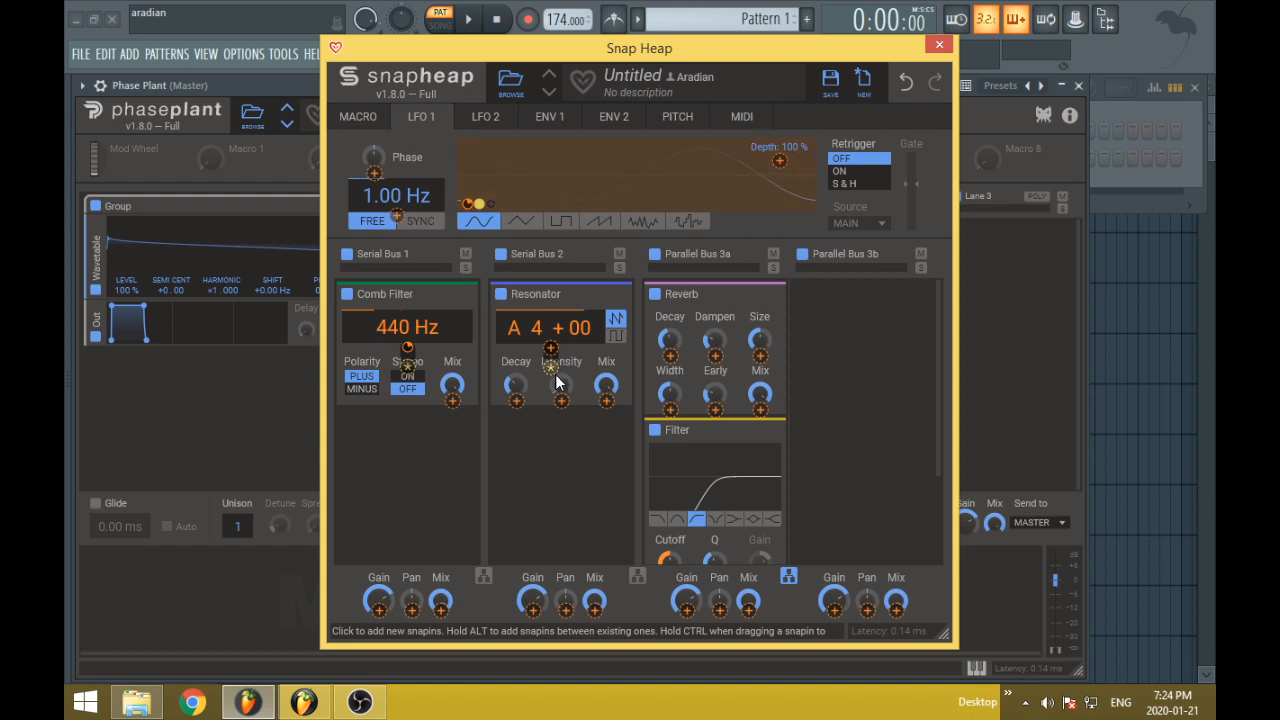
pyautogui.click(571, 522)
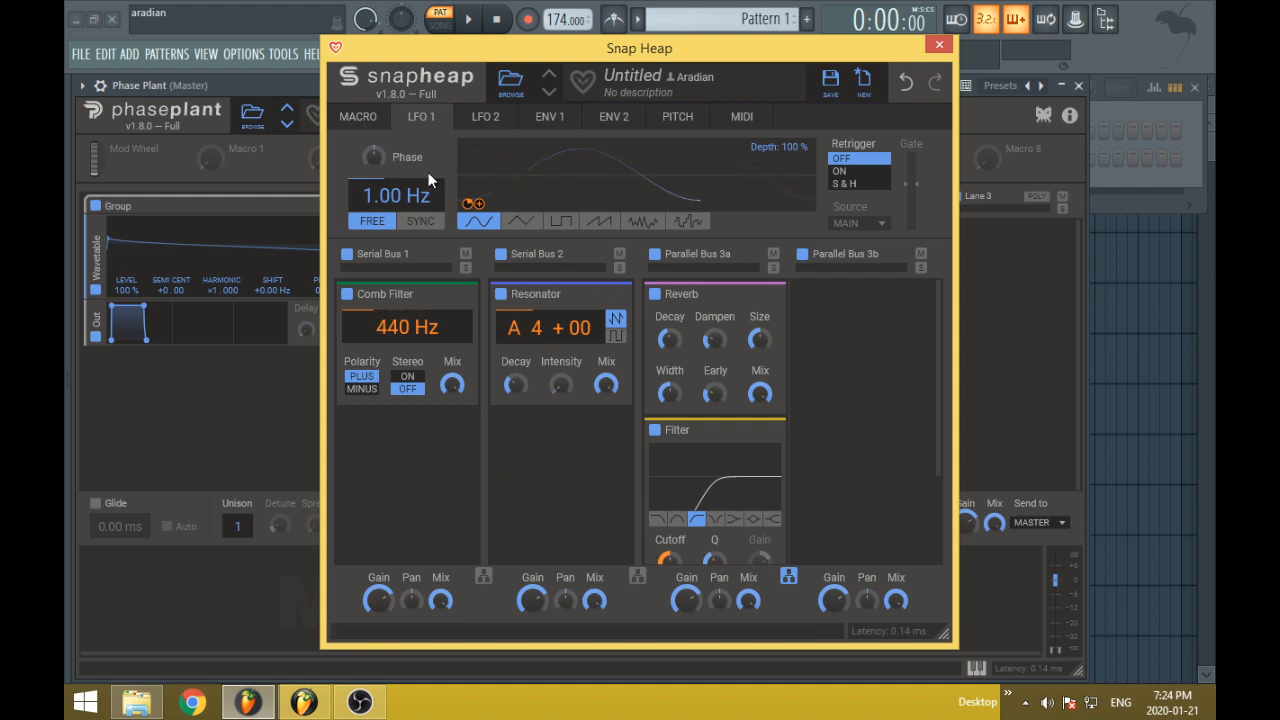
# - Try different phase offsets and faster rates on LFO 1, and reset the rate to 1.00 Hz
pyautogui.moveTo(374, 158); pyautogui.dragTo(370, 105)
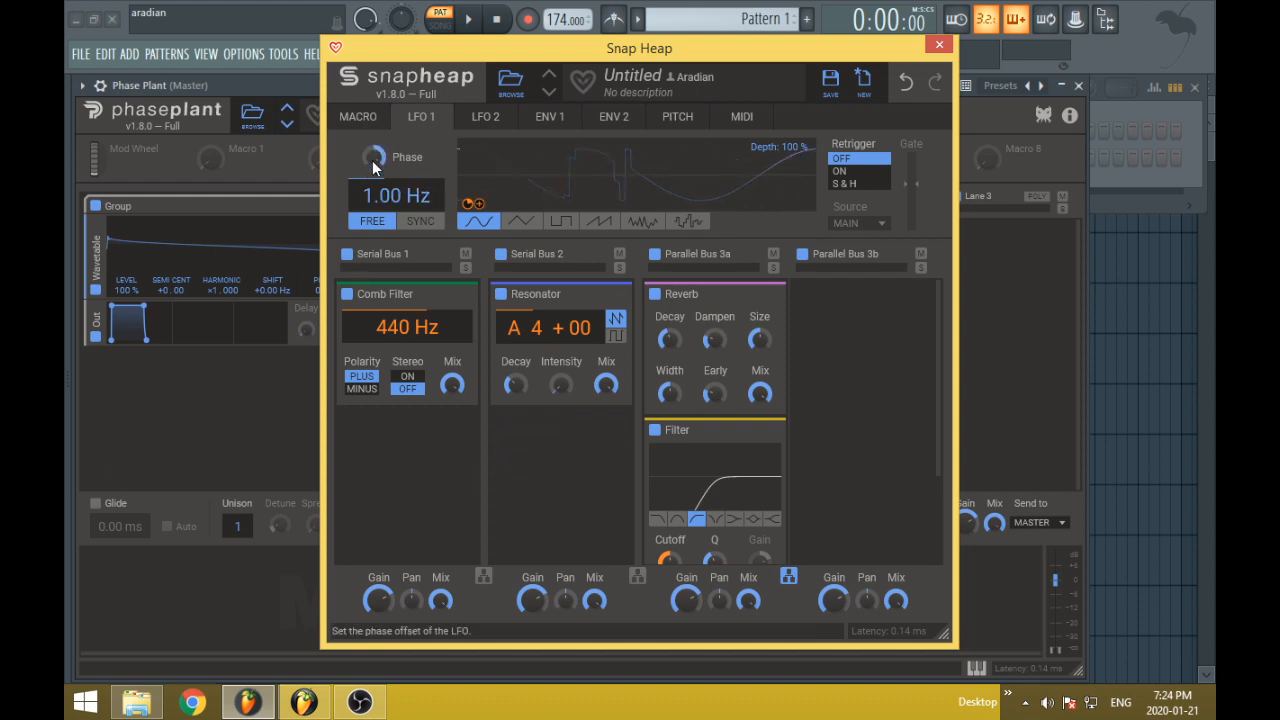
pyautogui.scroll(-2, 373, 157)
pyautogui.scroll(2, 374, 157)
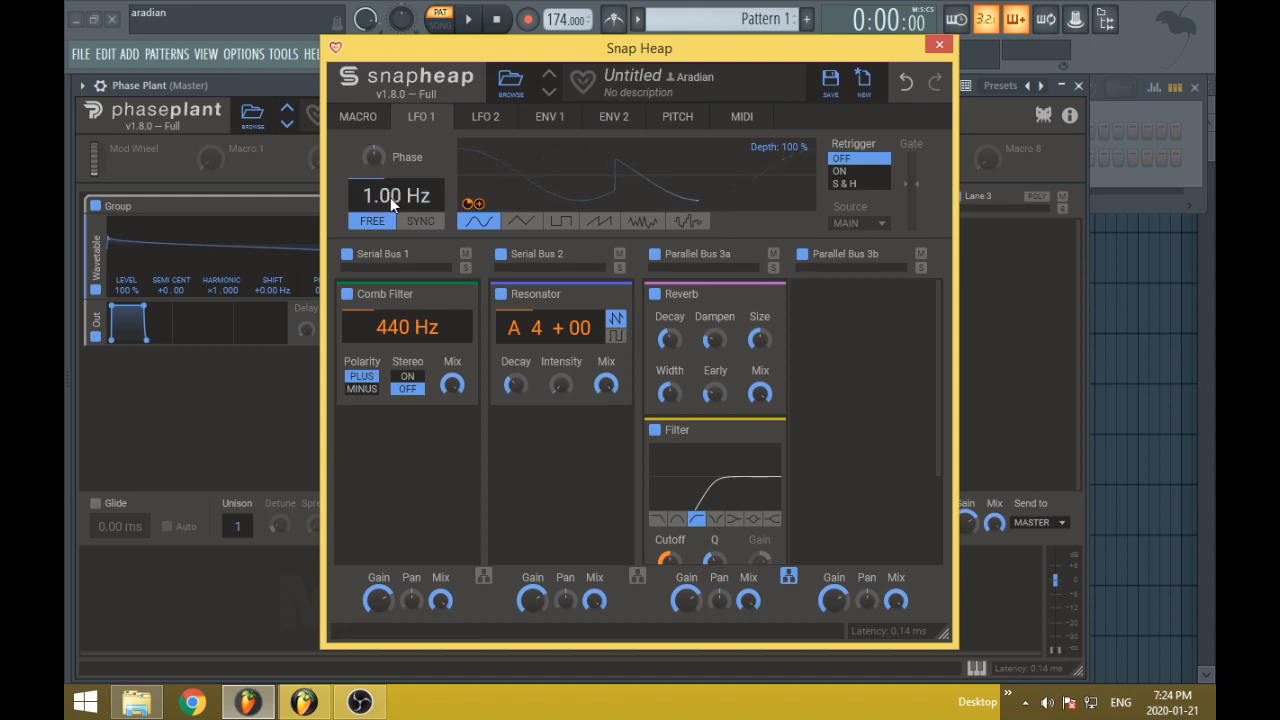
pyautogui.scroll(10, 393, 200)
pyautogui.doubleClick(393, 198)
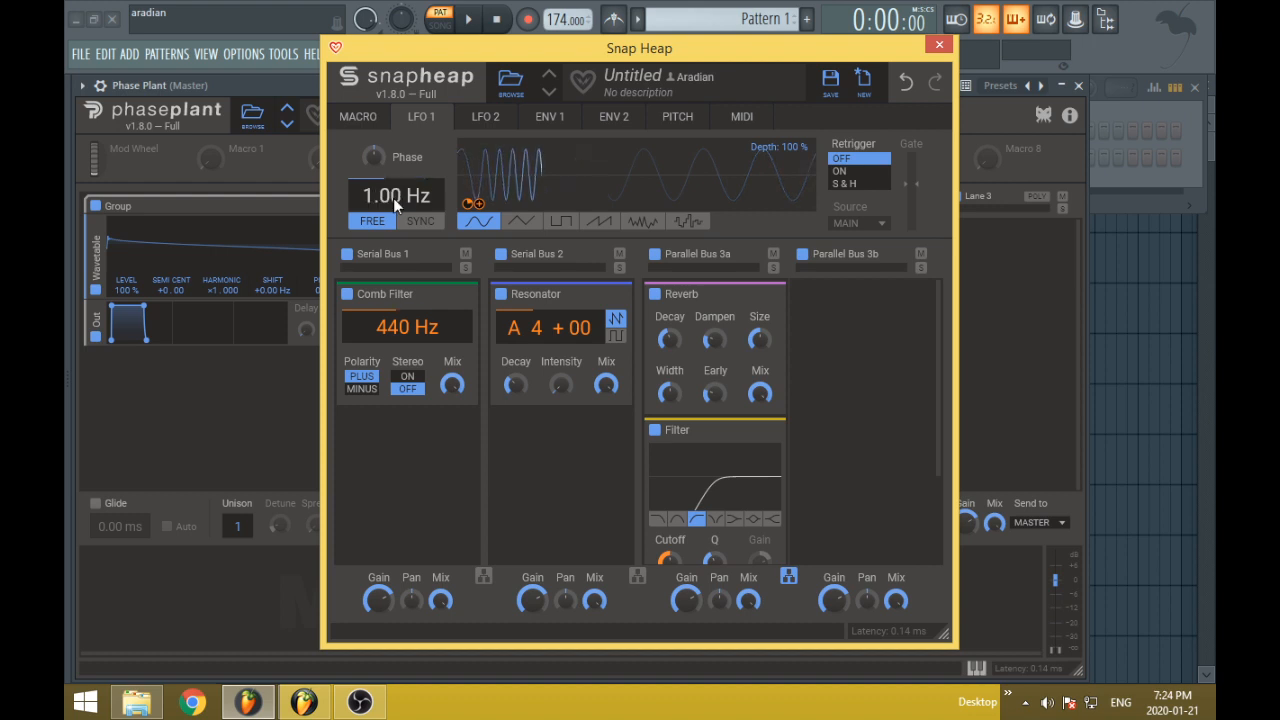
# - Sync LFO 1's rate to the tempo at 4/16 and check its depth control
pyautogui.click(420, 221)
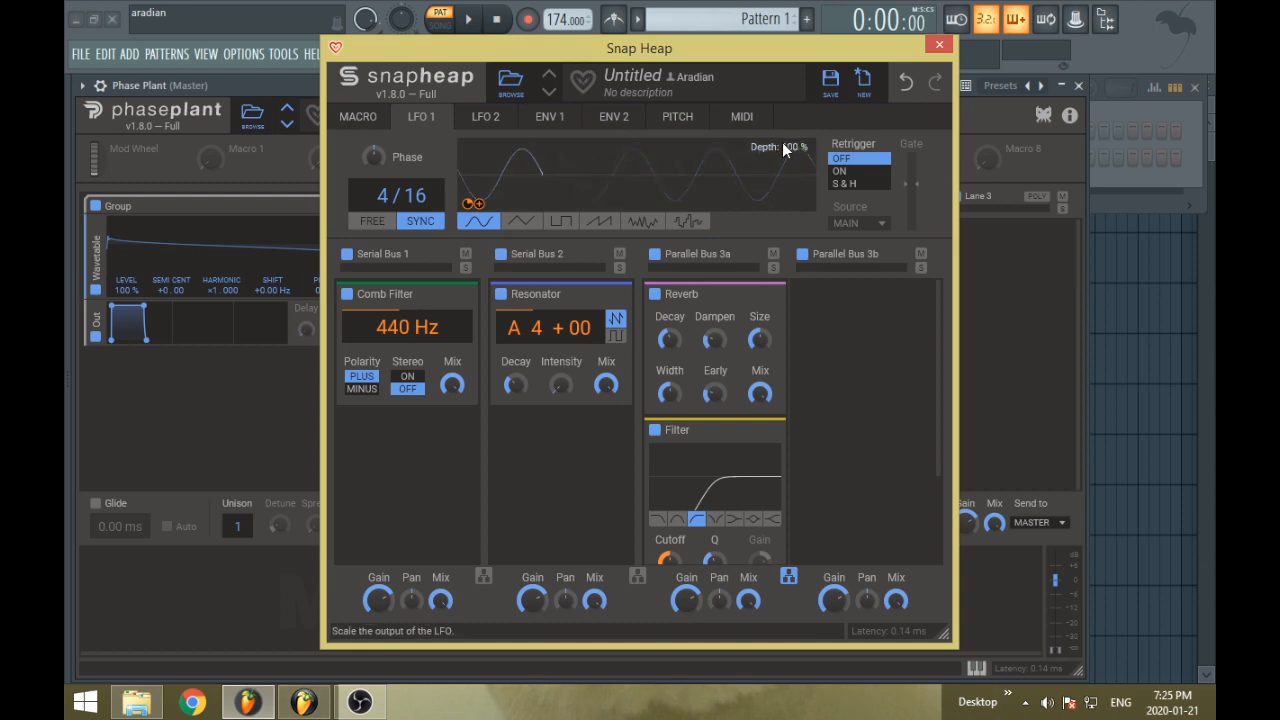
pyautogui.moveTo(782, 142)
pyautogui.mouseDown()
pyautogui.moveTo(782, 240)
pyautogui.moveTo(778, 148)
pyautogui.mouseUp()
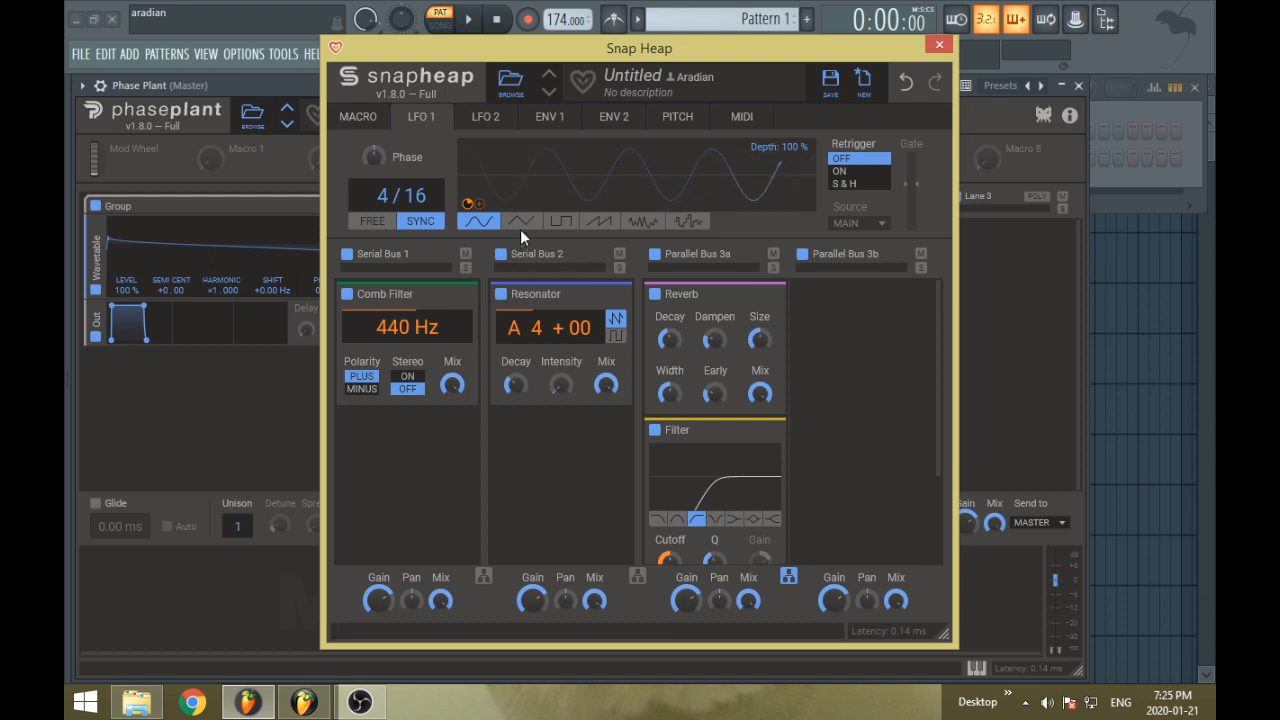
# - Try LFO 1's triangle, square, saw and random waveforms, and return it to the sine shape
pyautogui.scroll(-4, 512, 236)
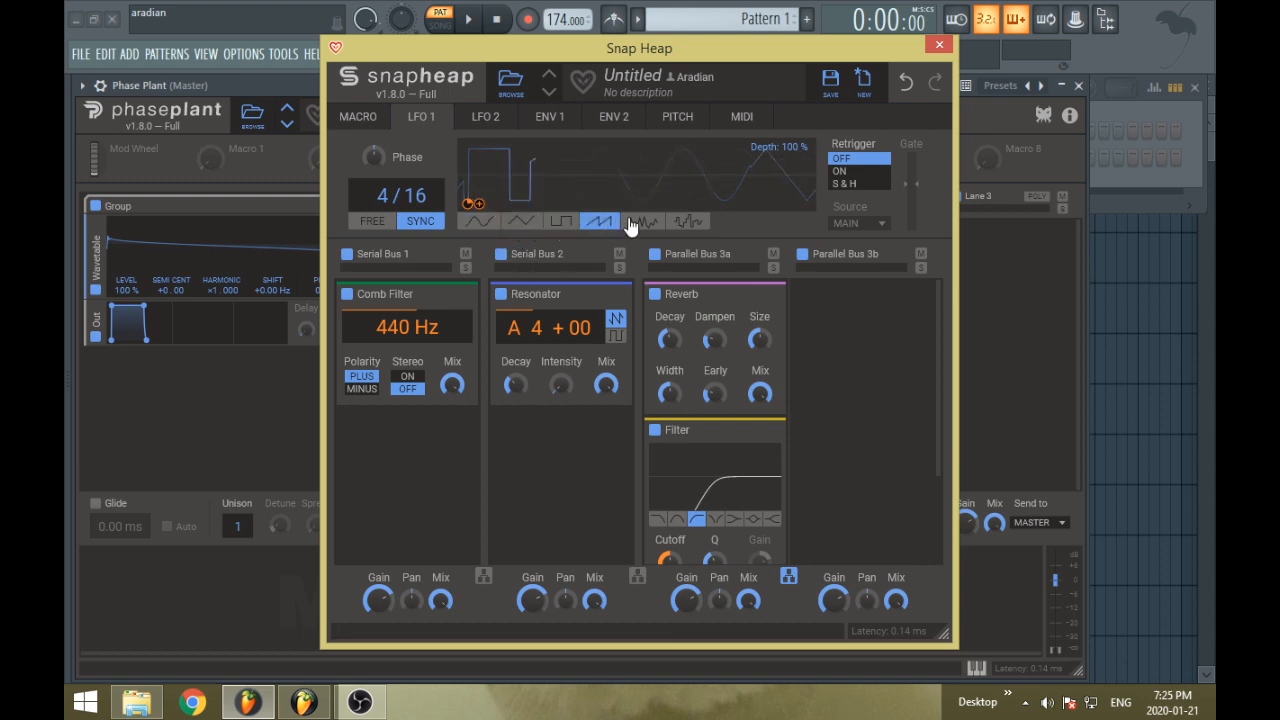
pyautogui.click(480, 228)
pyautogui.click(522, 228)
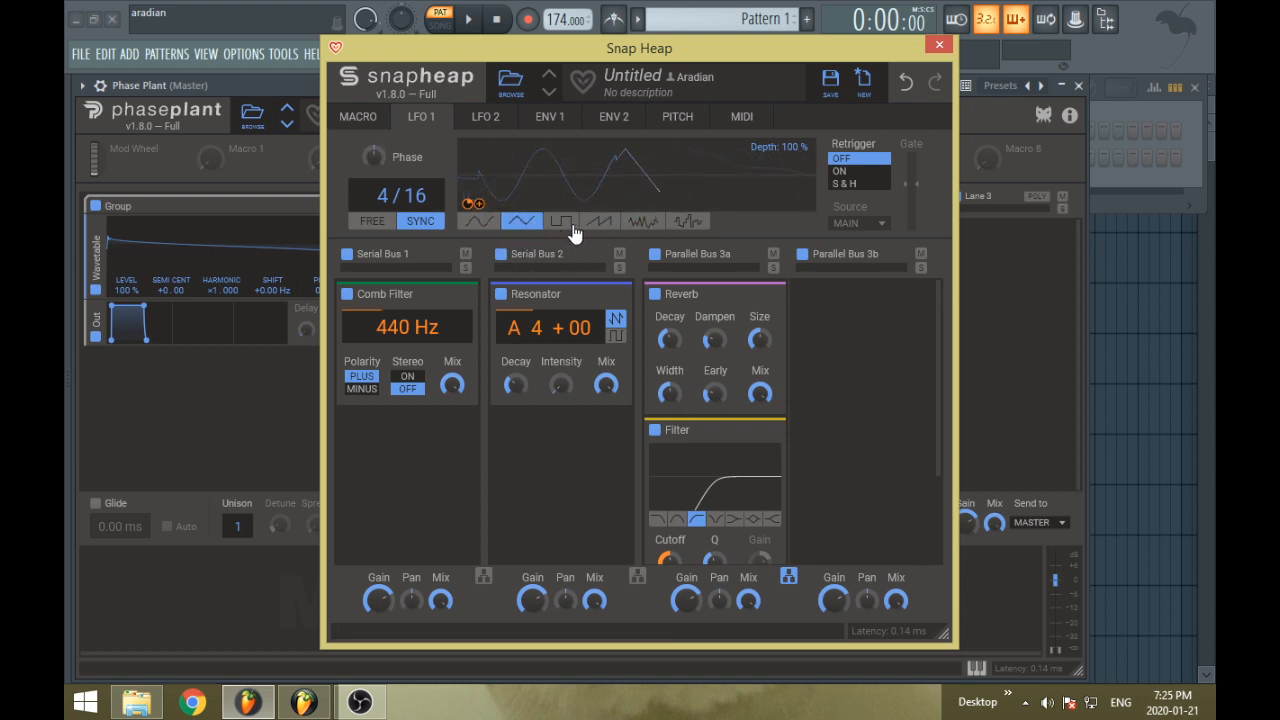
pyautogui.click(562, 228)
pyautogui.click(602, 228)
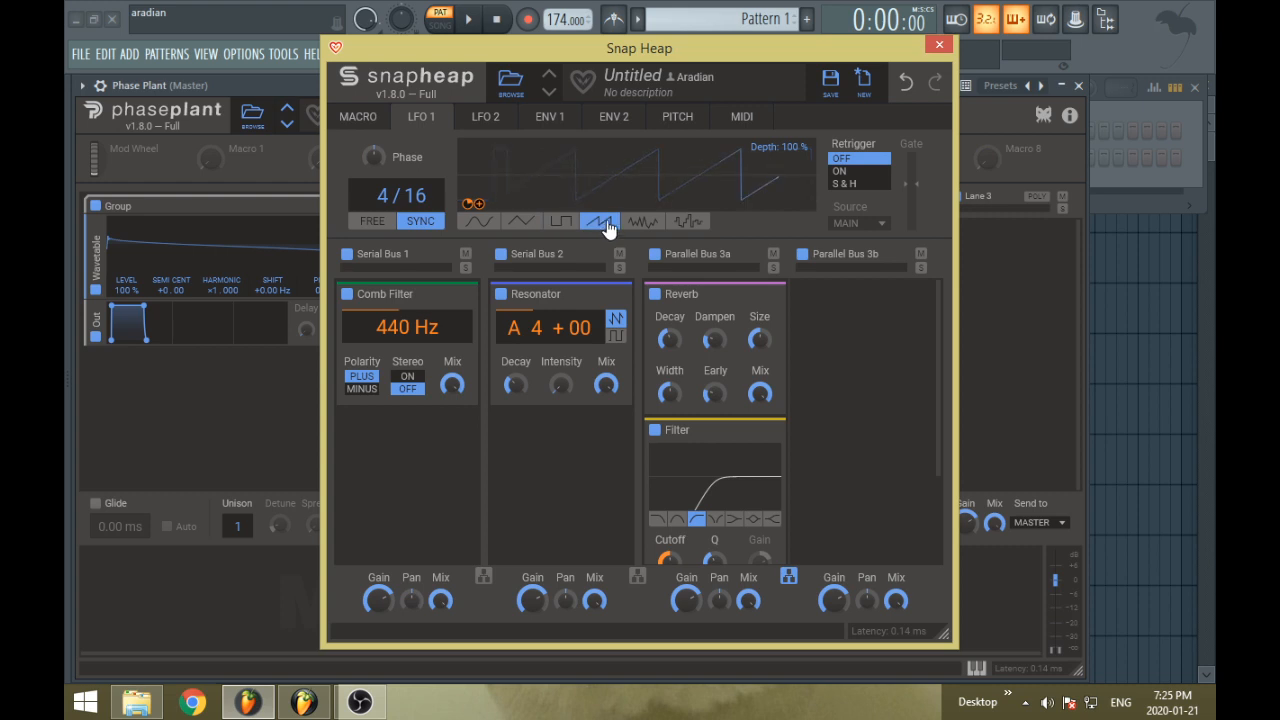
pyautogui.click(640, 225)
pyautogui.click(690, 226)
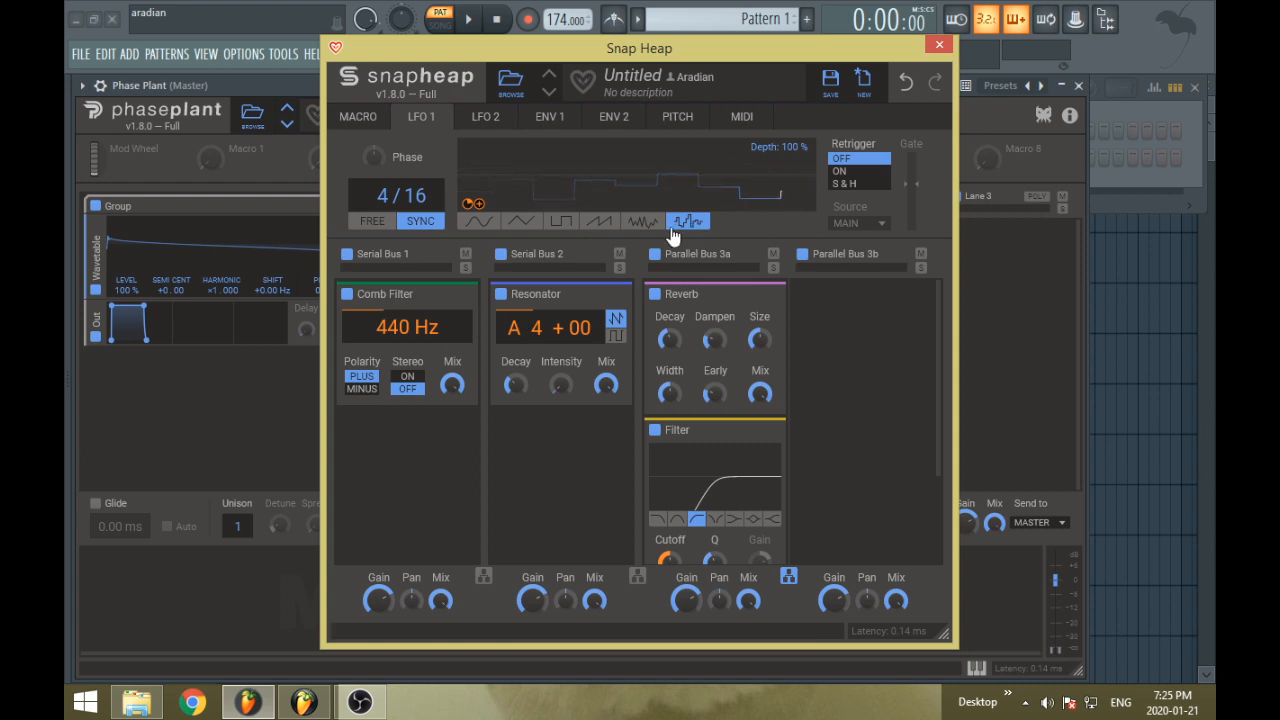
pyautogui.click(598, 222)
pyautogui.click(640, 224)
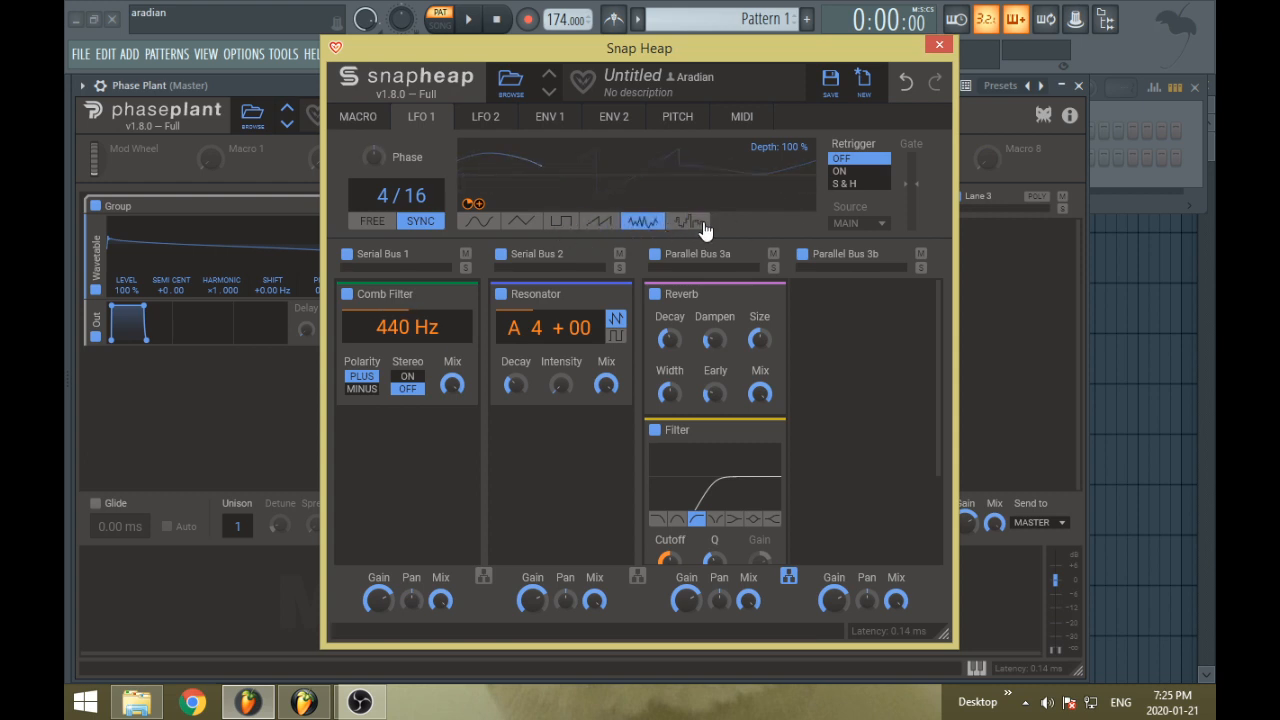
pyautogui.click(474, 222)
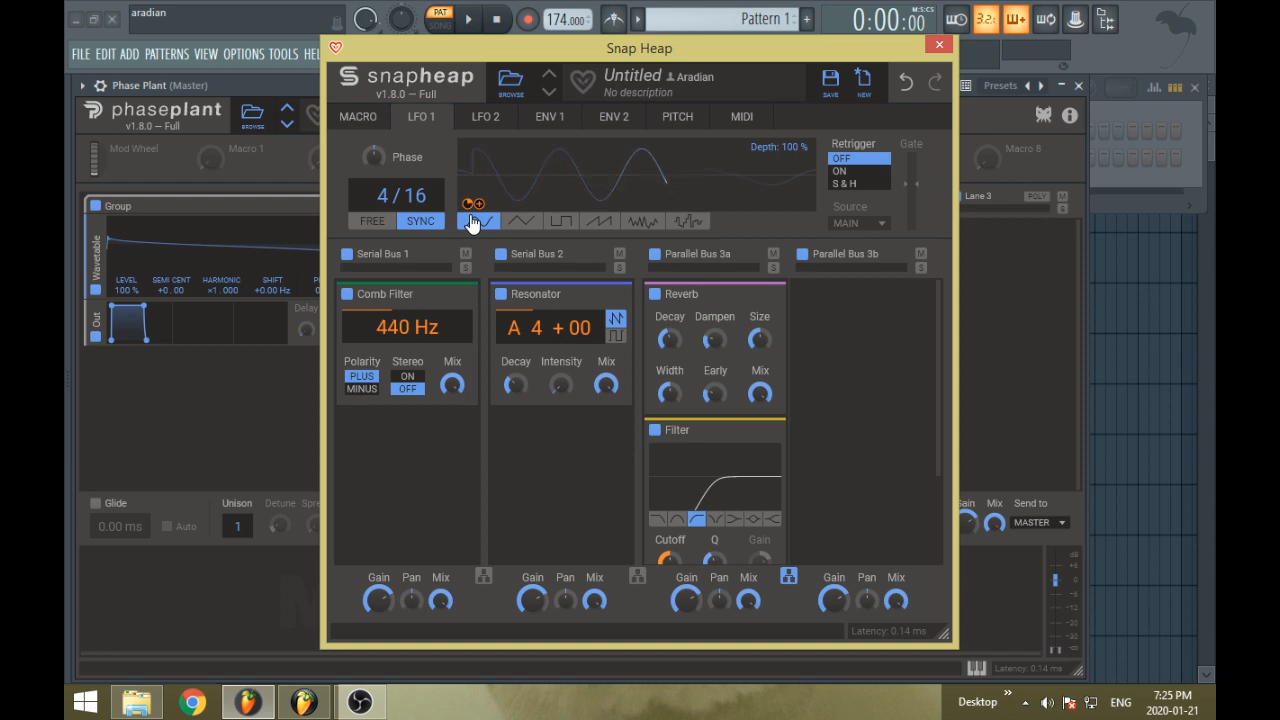
# - Set LFO 1's Retrigger to ON and play several notes to test it
pyautogui.click(838, 171)
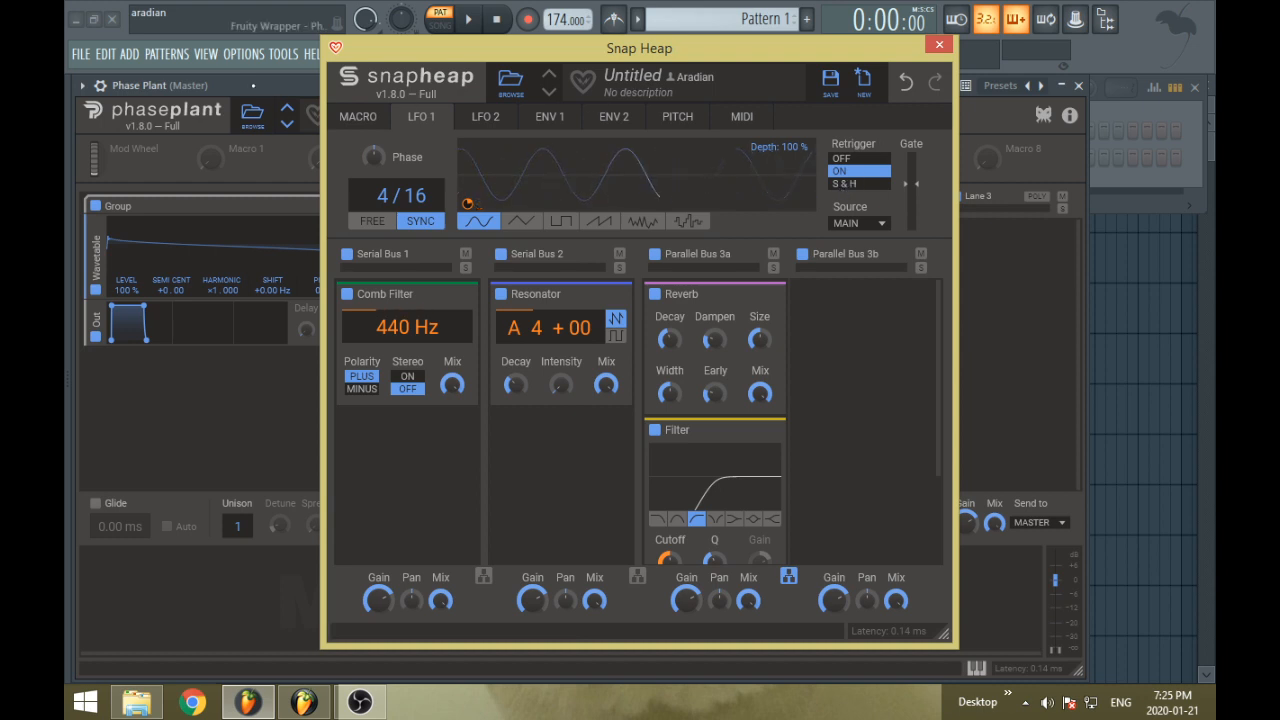
pyautogui.press('d')
pyautogui.press('v')
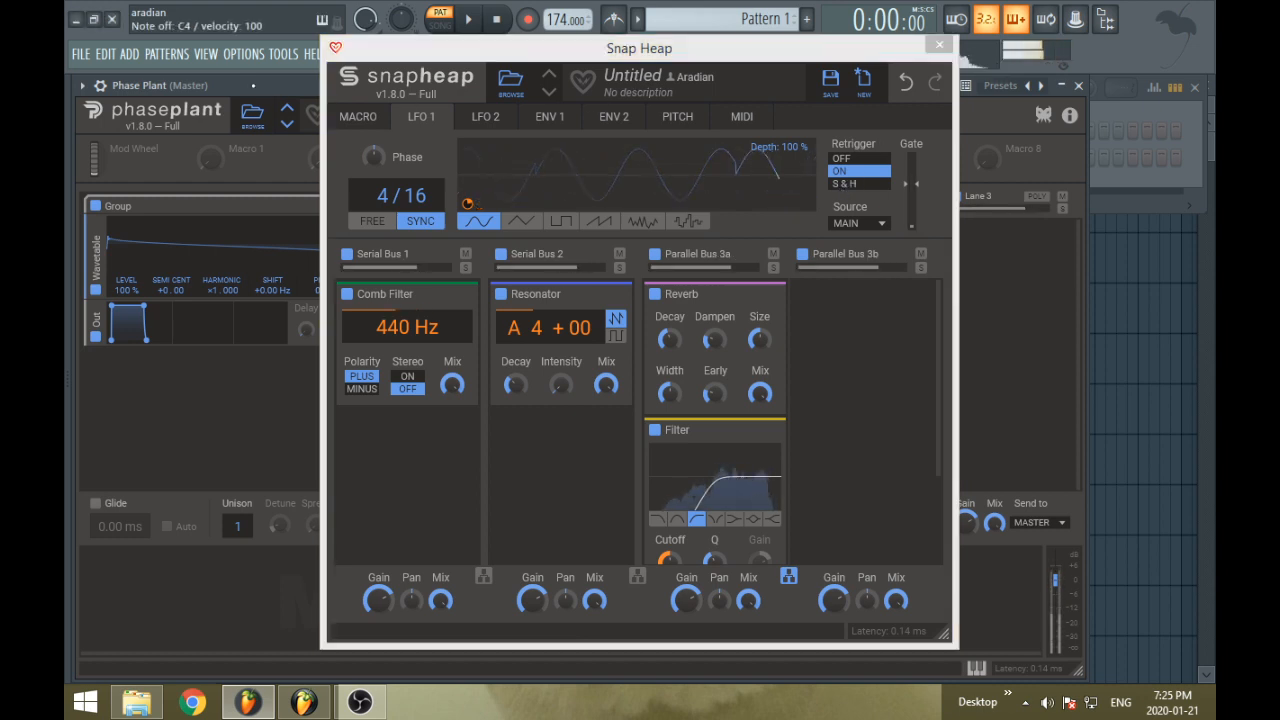
pyautogui.press('x')
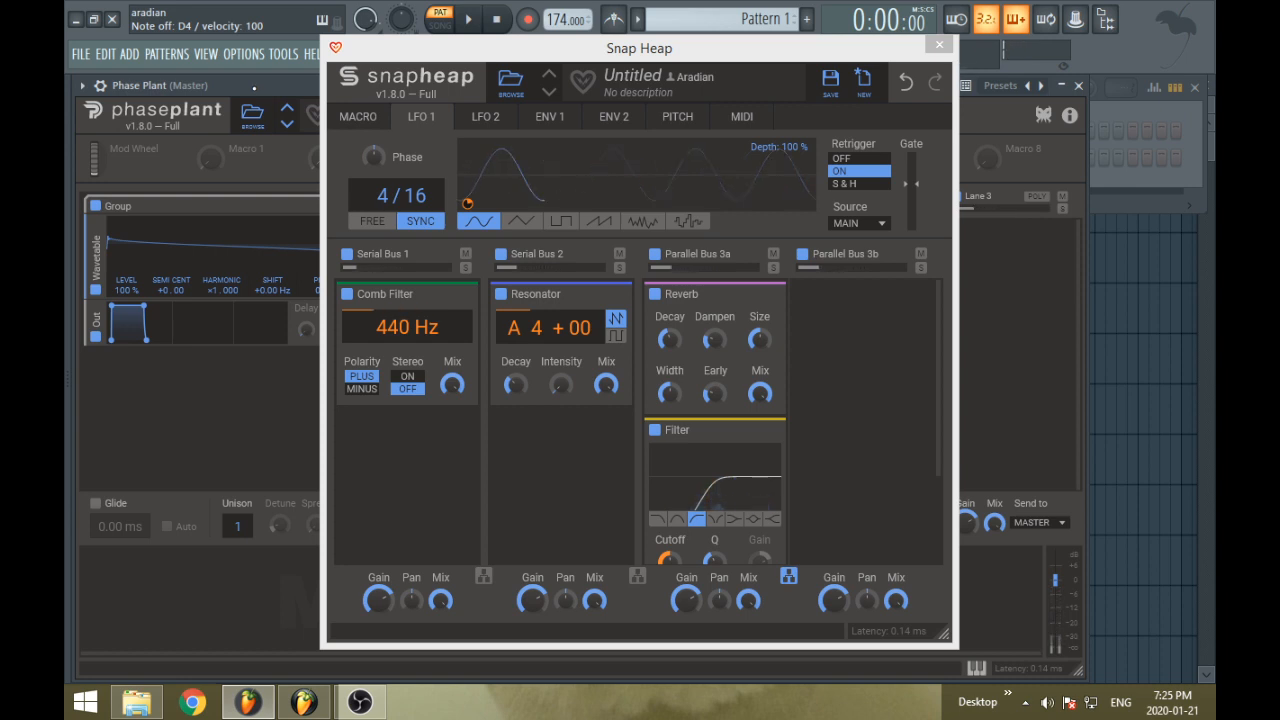
# - Set LFO 1's Retrigger to S & H with a synced rate of 4/4, and play notes to test it
pyautogui.click(845, 184)
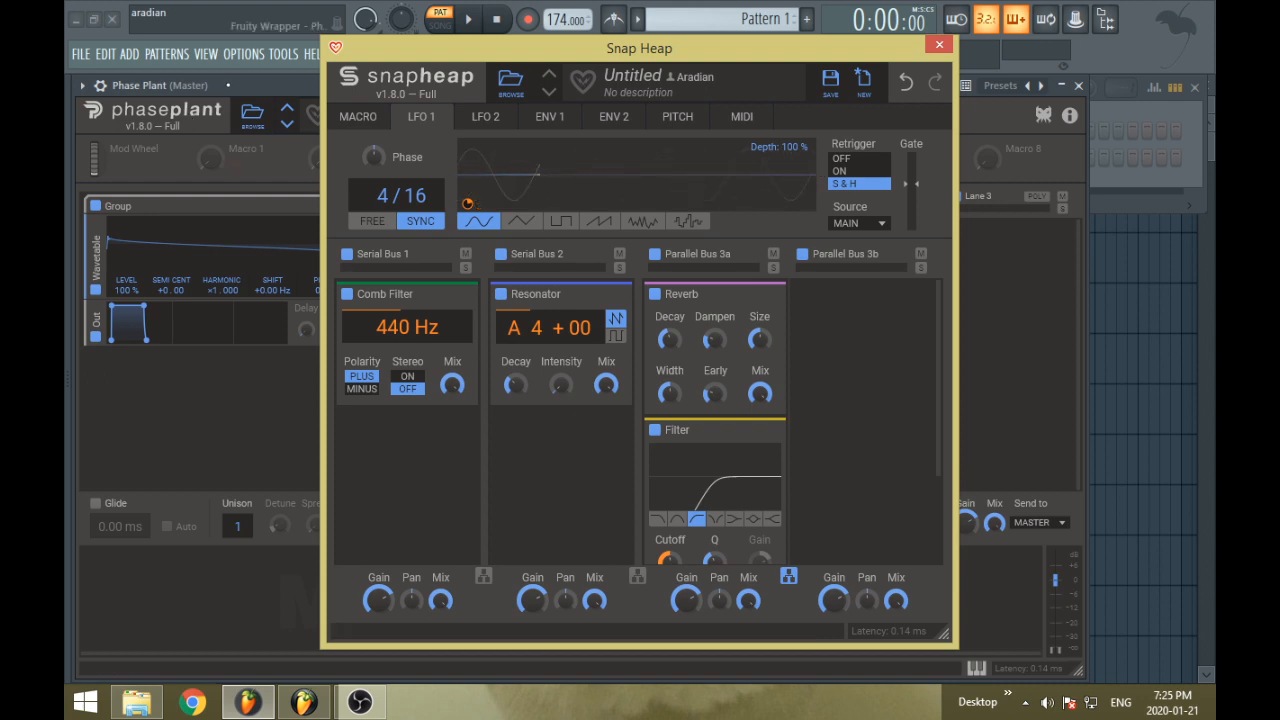
pyautogui.moveTo(421, 196); pyautogui.dragTo(421, 222)
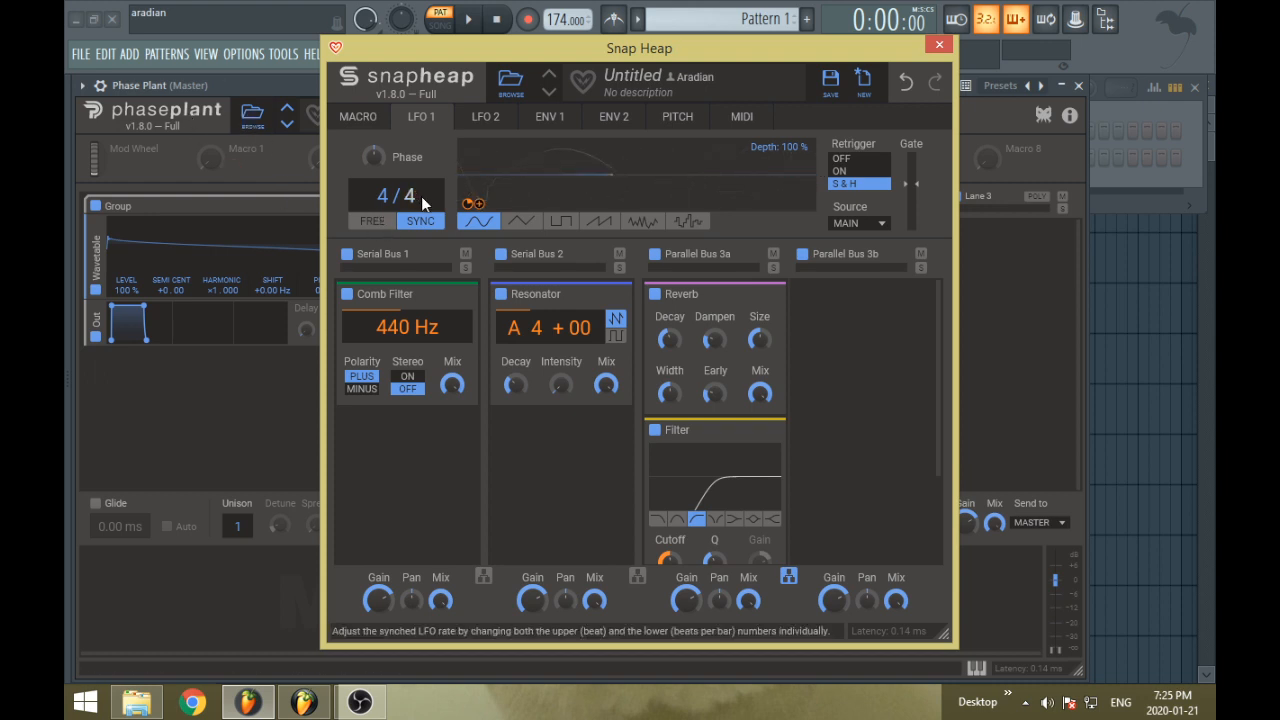
pyautogui.click(291, 90)
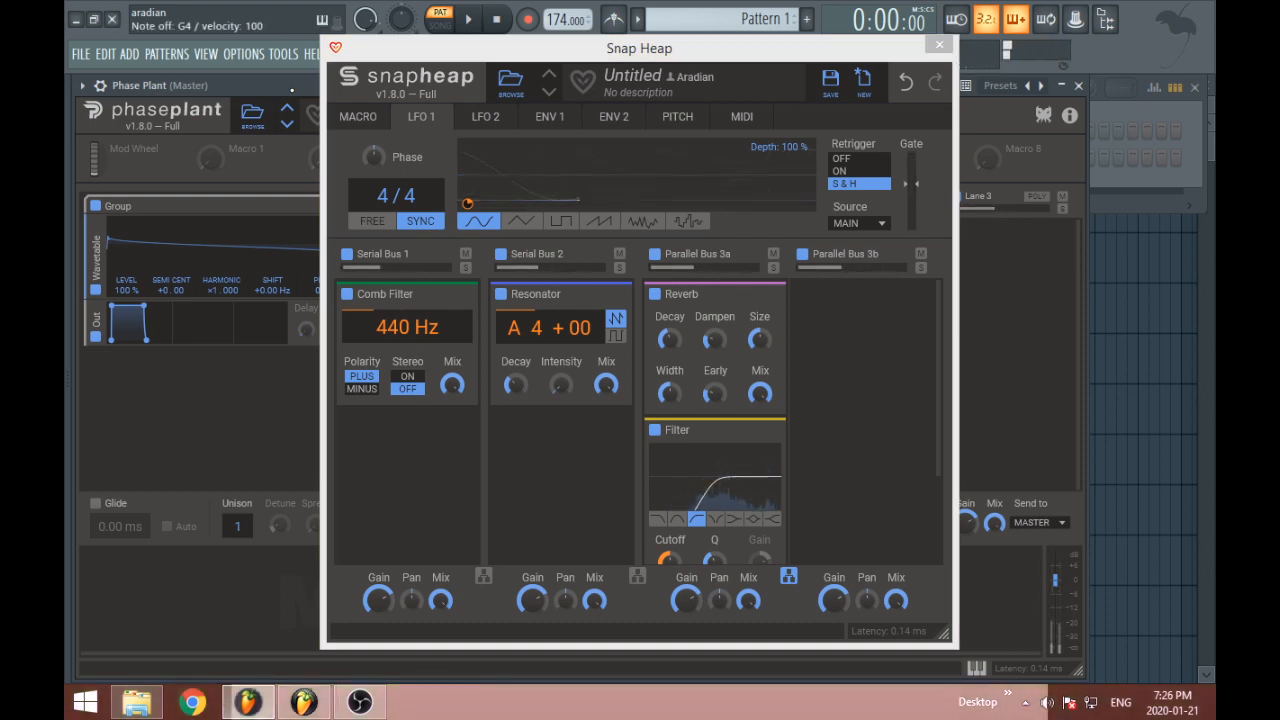
# - Check LFO 1's retrigger source options, including External, and keep the source at MAIN
pyautogui.click(878, 227)
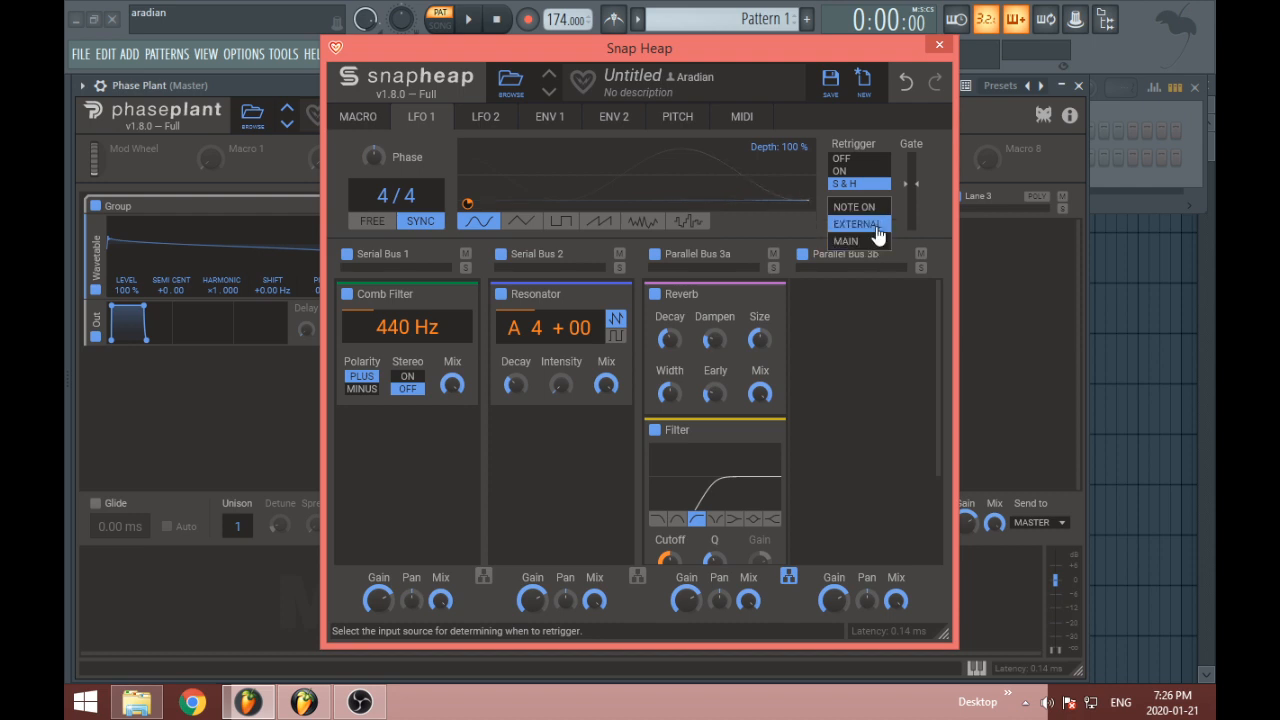
pyautogui.click(876, 226)
pyautogui.click(872, 222)
pyautogui.click(880, 241)
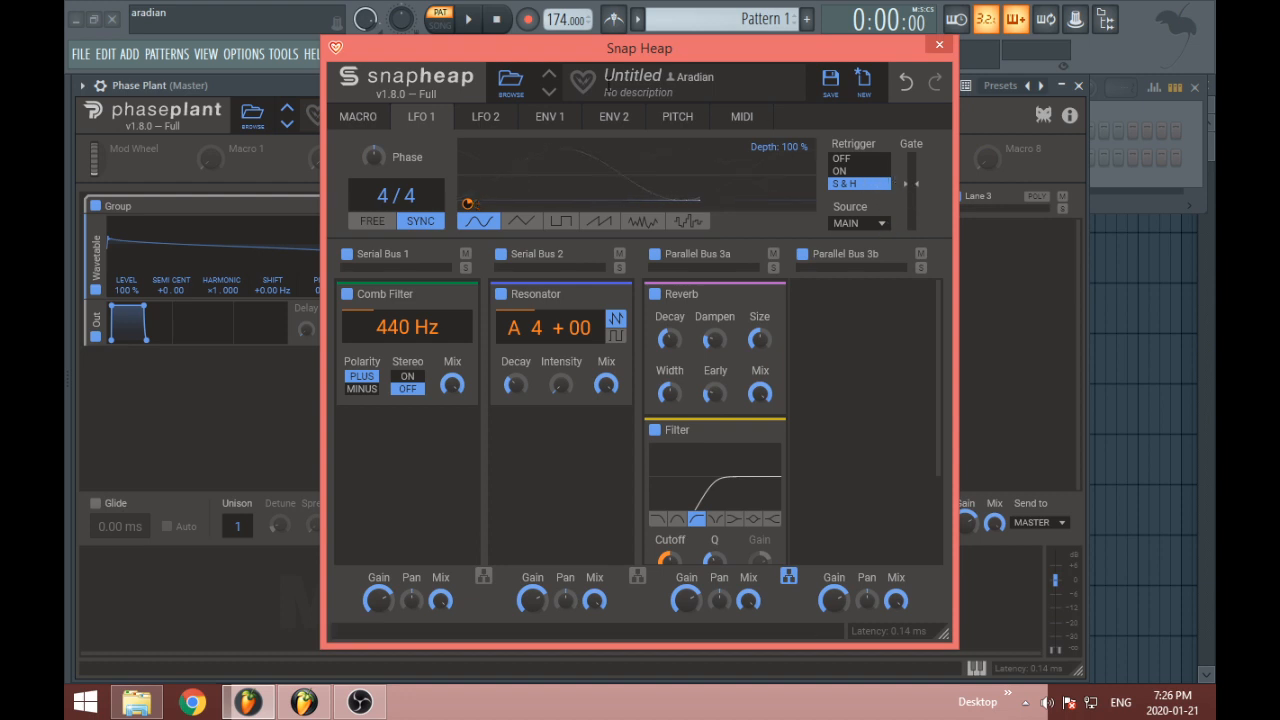
# - Play a note to test LFO 1's retrigger, try different Gate thresholds, and set the Gate to its minimum
pyautogui.click(227, 78)
pyautogui.press('b')
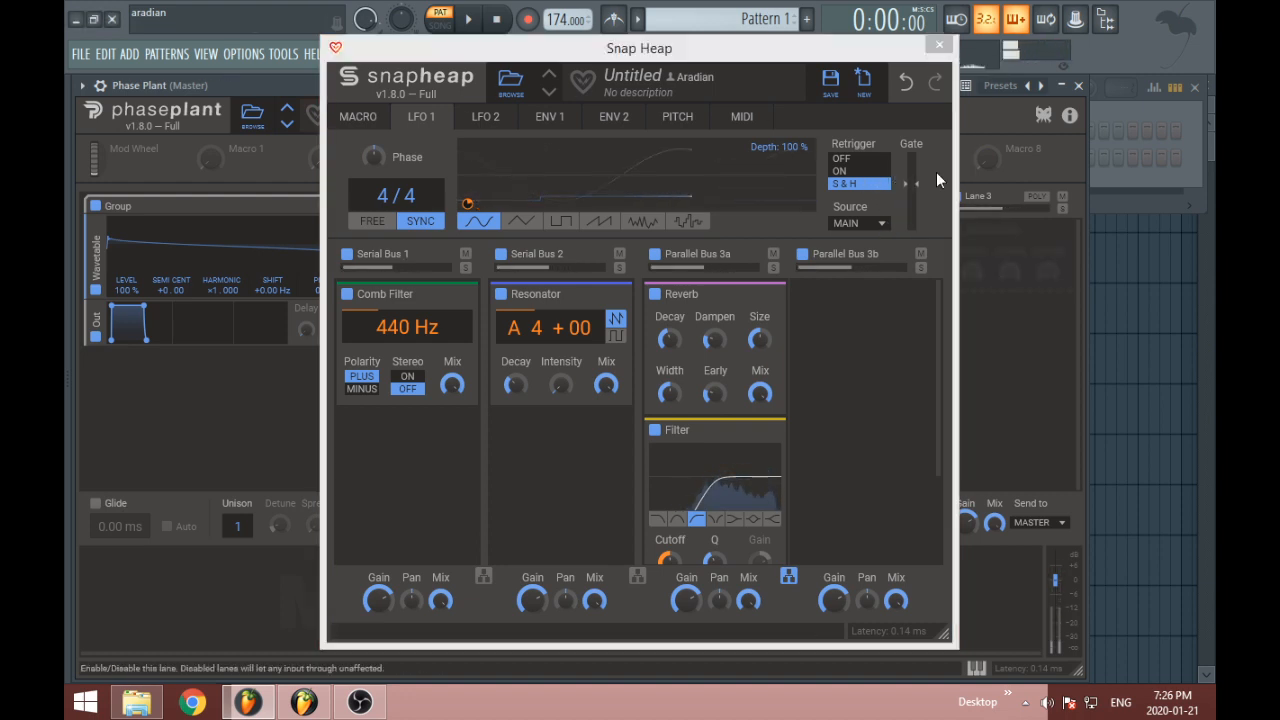
pyautogui.click(912, 184)
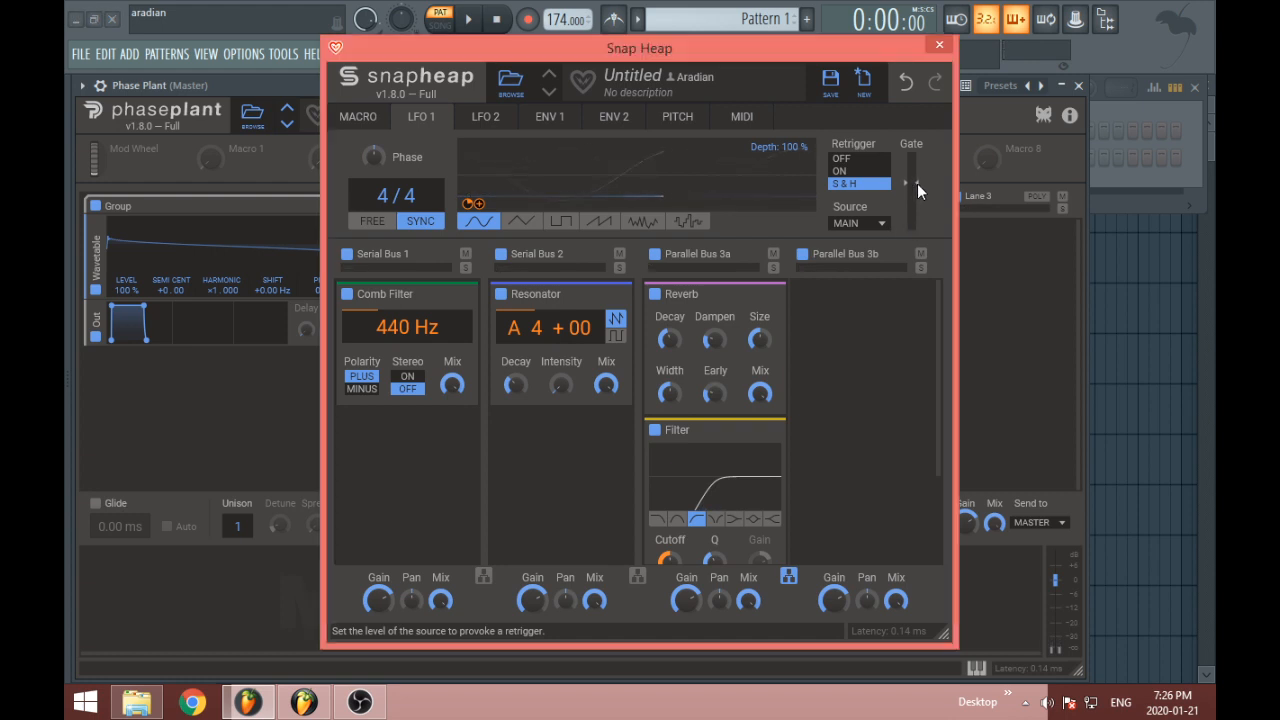
pyautogui.moveTo(915, 182); pyautogui.dragTo(917, 191)
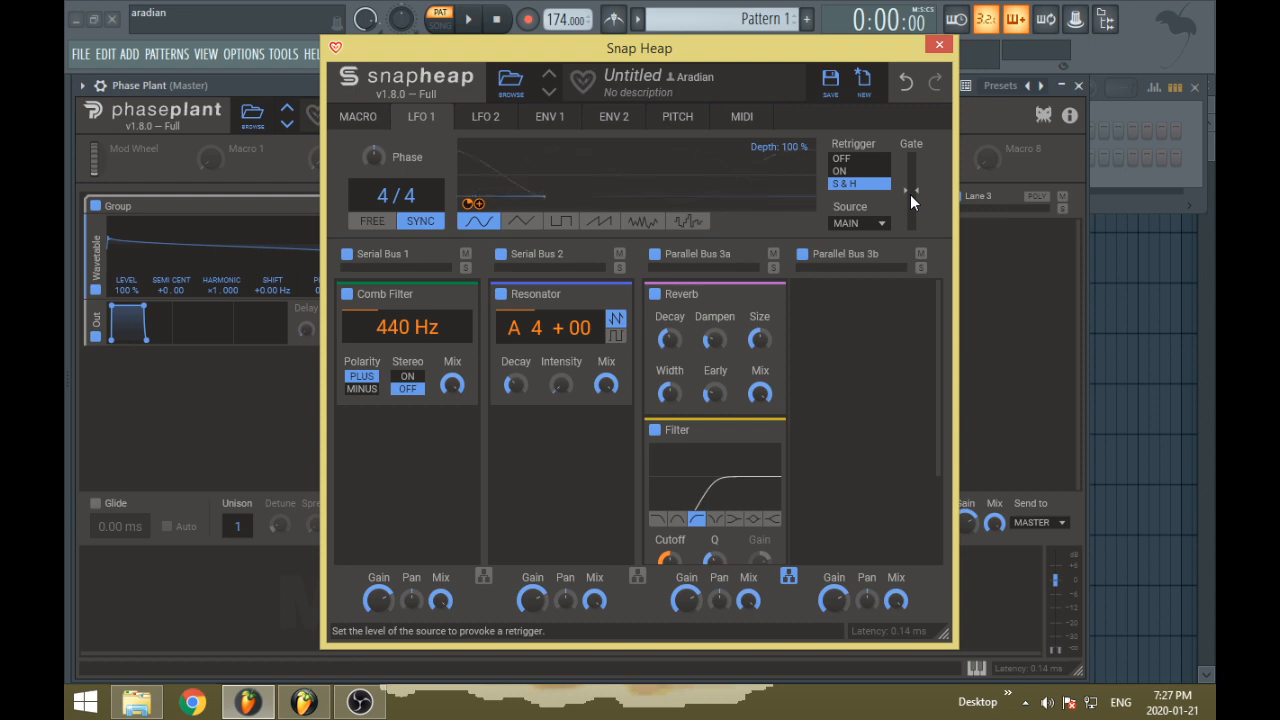
pyautogui.moveTo(910, 193); pyautogui.dragTo(929, 145)
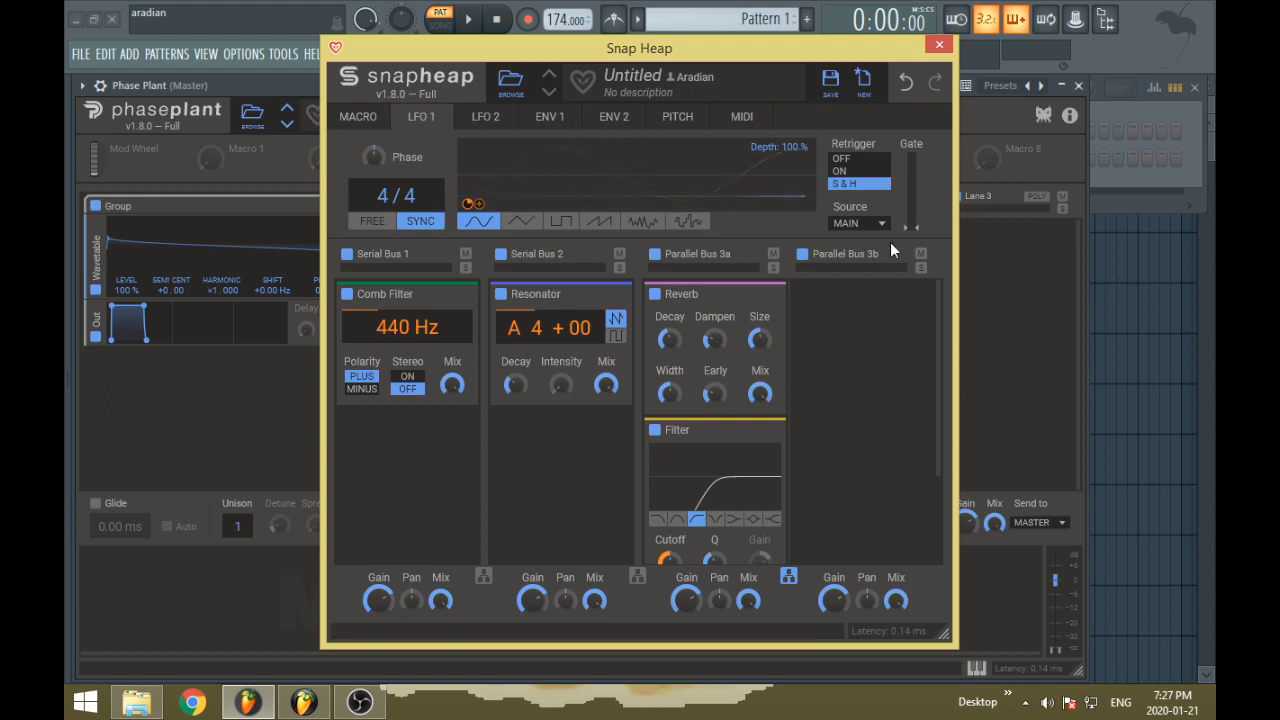
# - Compare the settings of LFO 2 with those of LFO 1
pyautogui.click(489, 121)
pyautogui.click(536, 126)
pyautogui.click(489, 135)
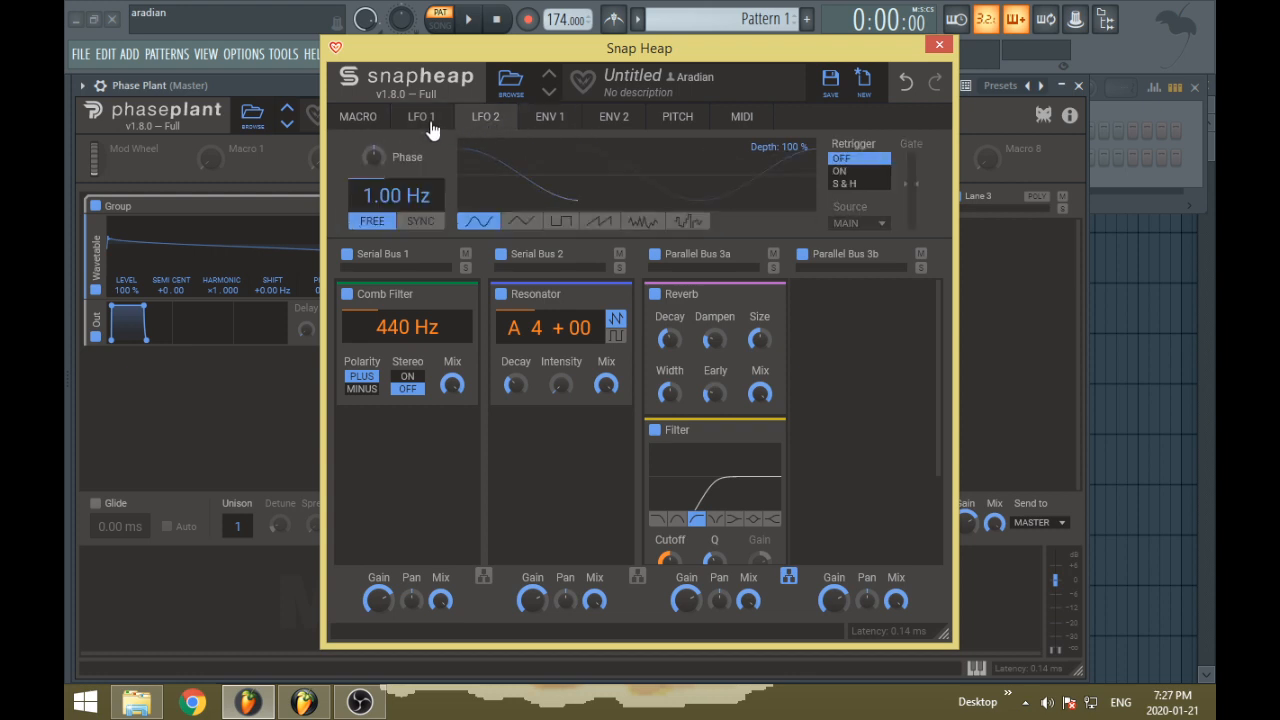
pyautogui.click(432, 122)
pyautogui.click(485, 120)
# - Examine ENV 1's envelope follower while playing a note, and check which parameters it can modulate
pyautogui.click(543, 125)
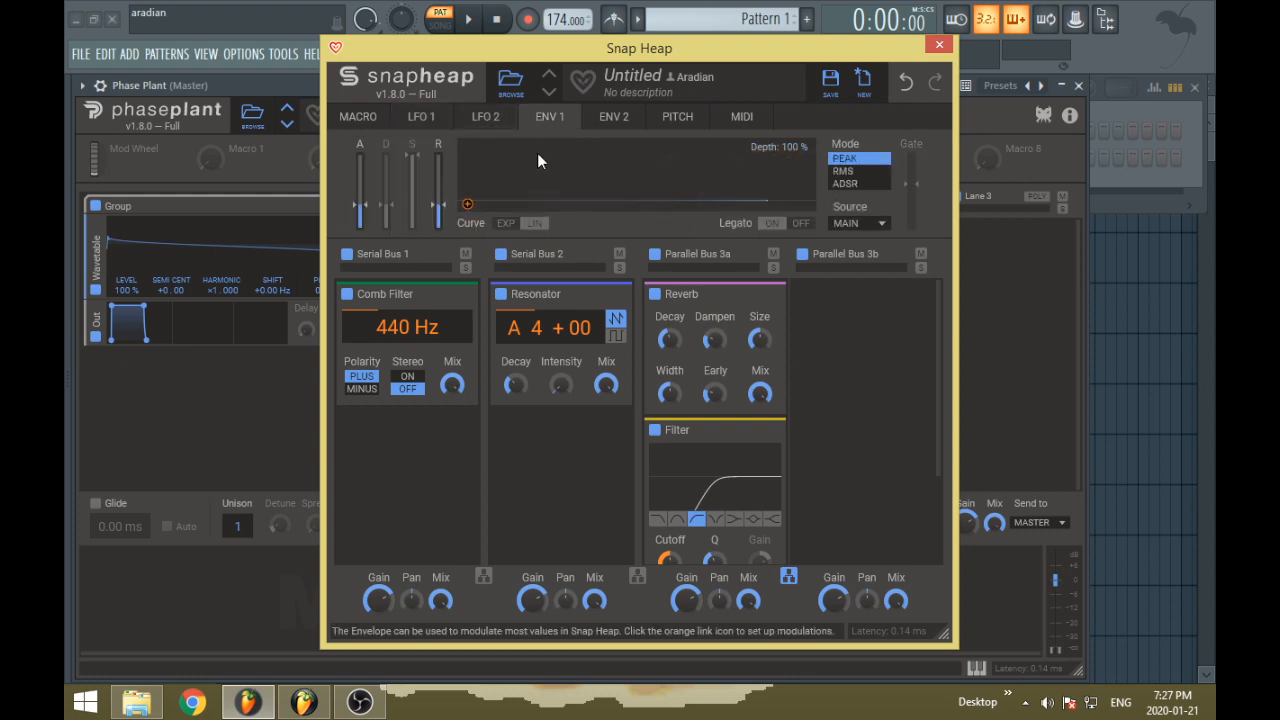
pyautogui.click(290, 89)
pyautogui.press('b')
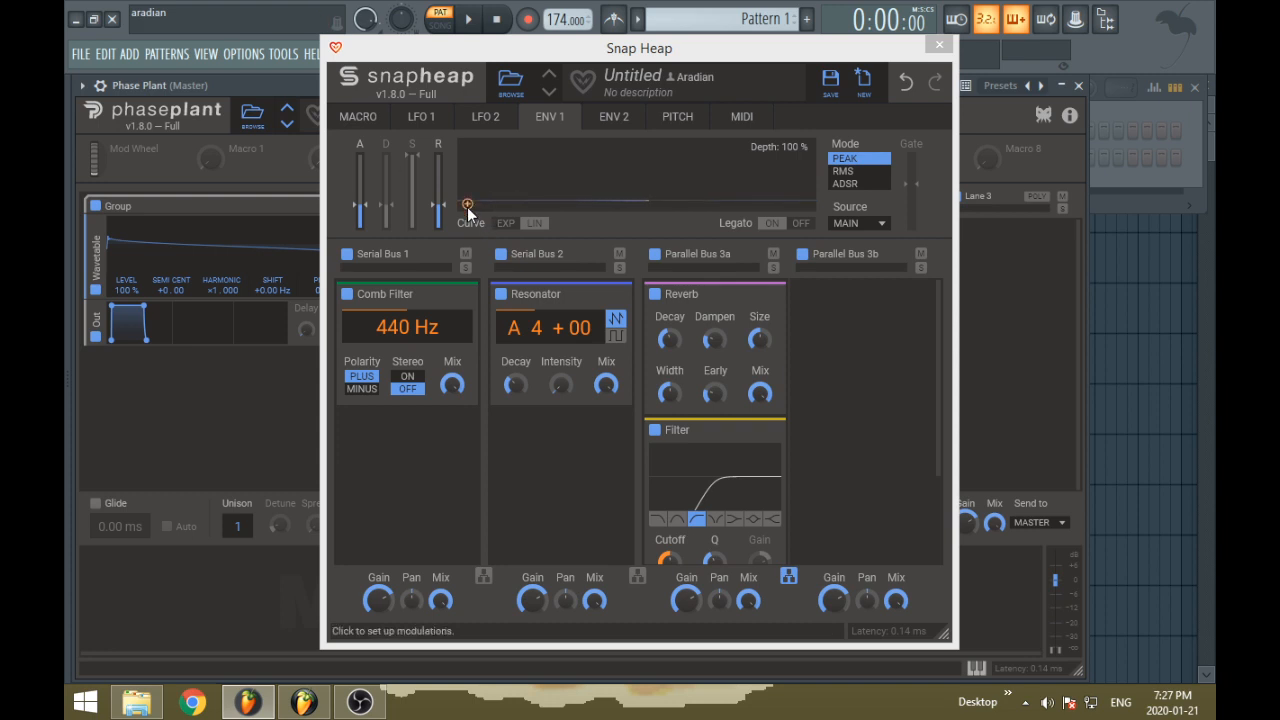
pyautogui.click(468, 207)
pyautogui.click(561, 494)
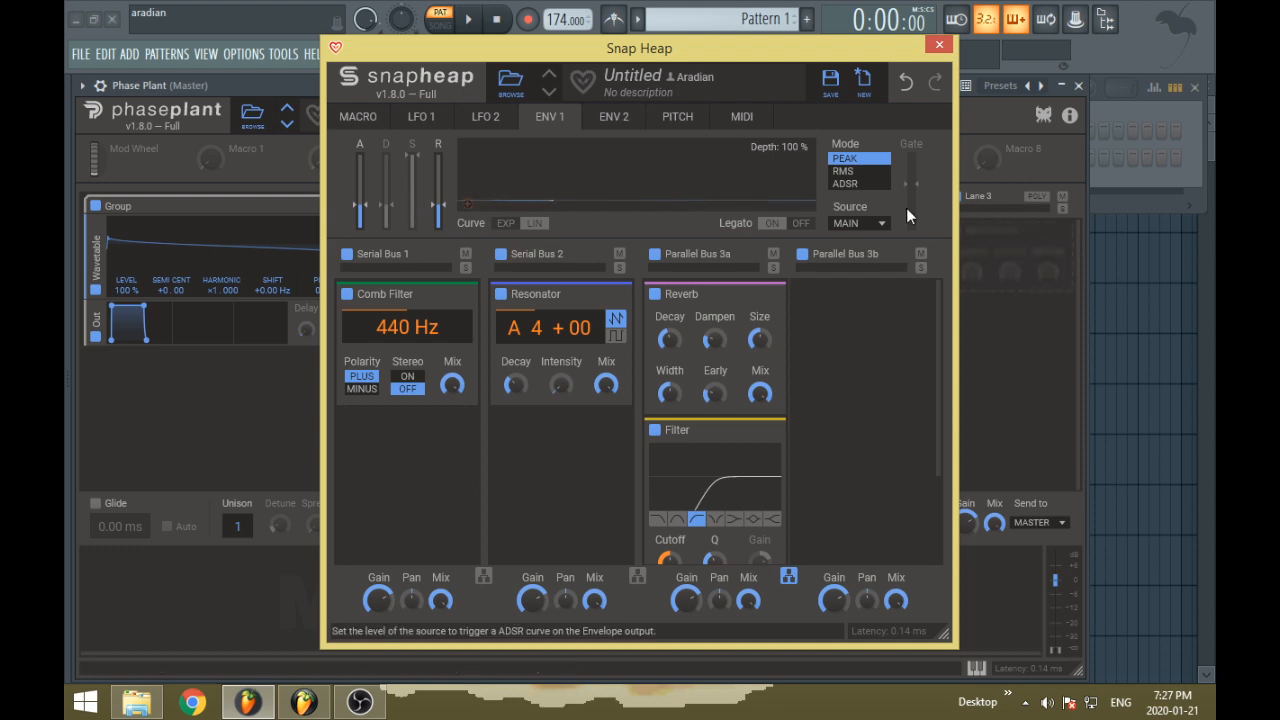
# - Try ENV 1's ADSR, PEAK and RMS modes to compare their available controls
pyautogui.click(845, 184)
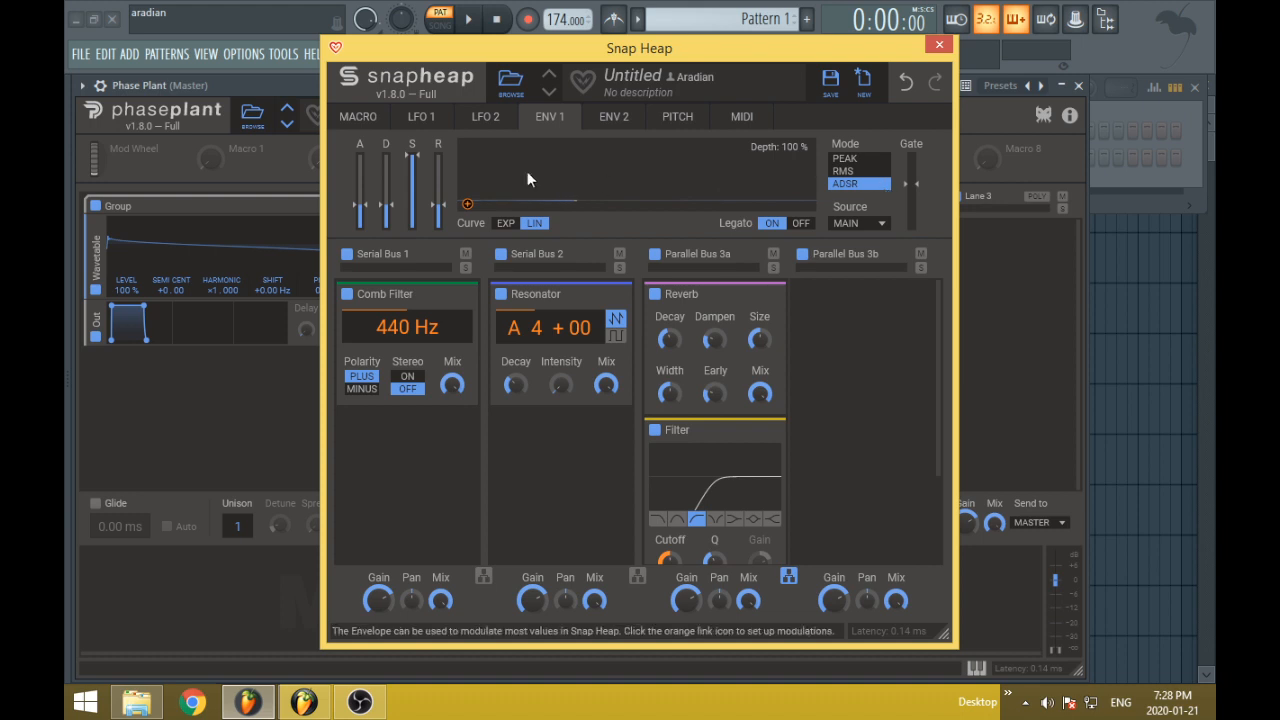
pyautogui.click(876, 159)
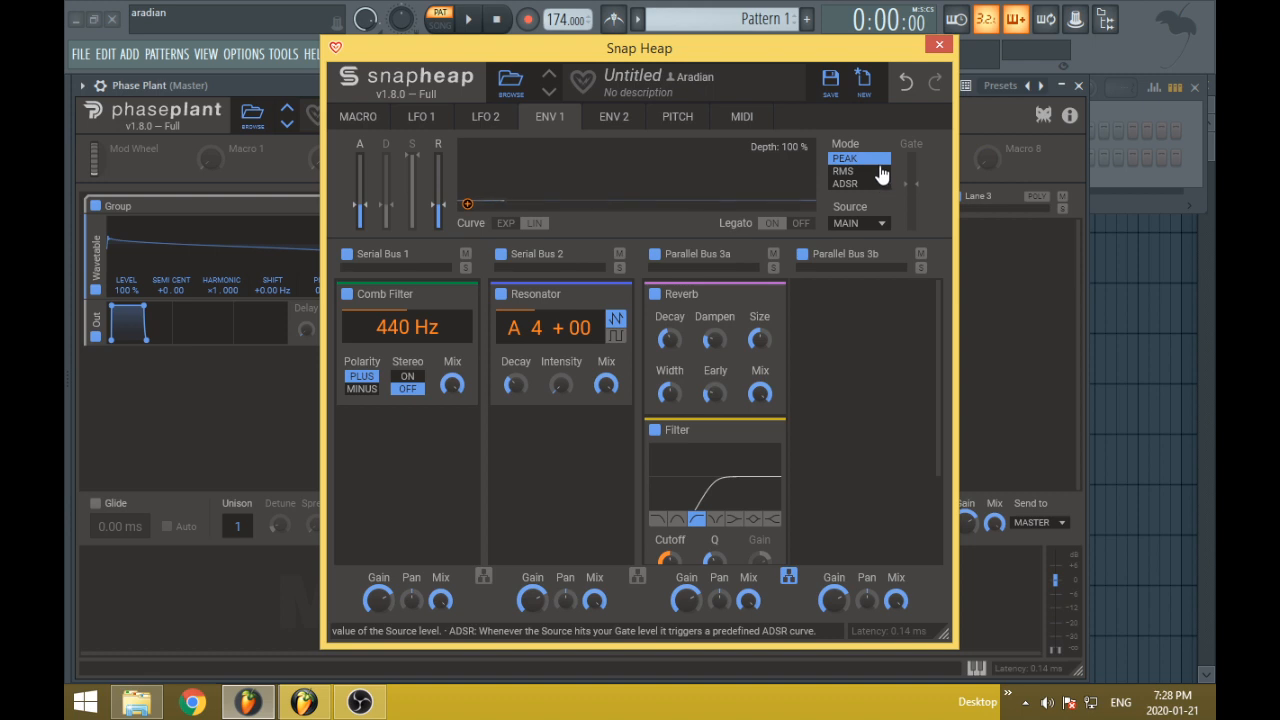
pyautogui.click(879, 172)
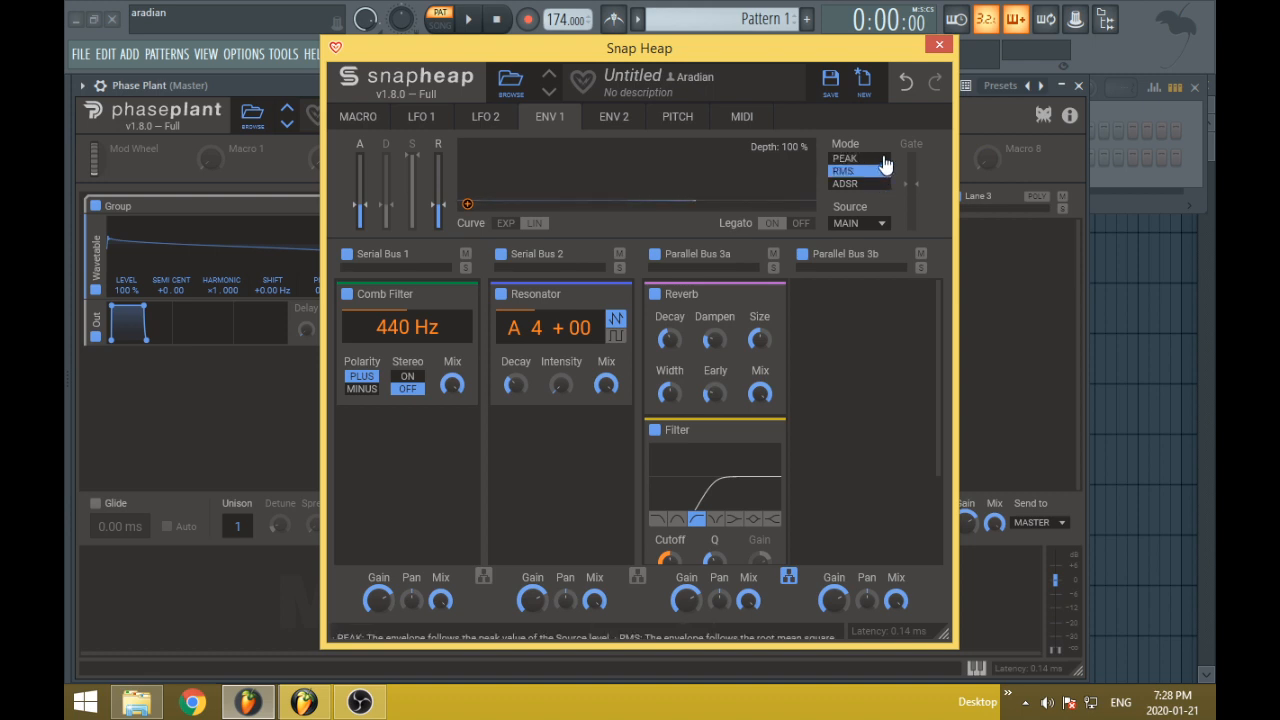
pyautogui.click(884, 160)
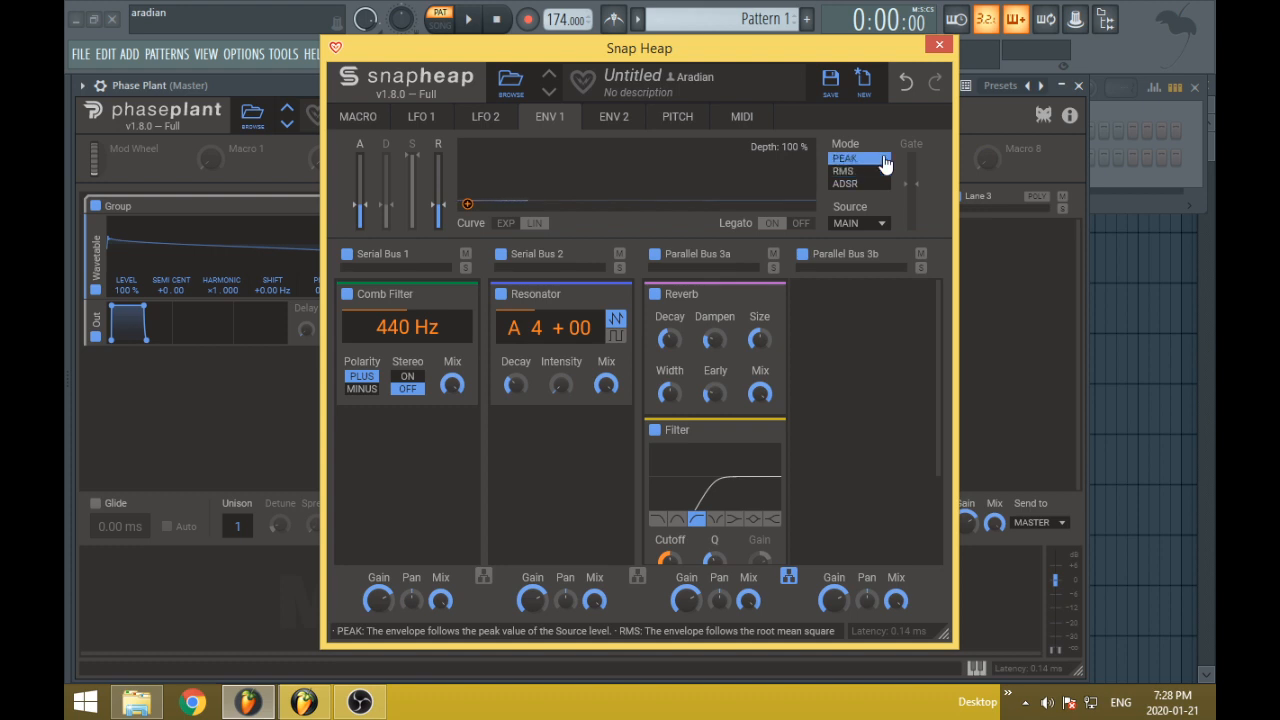
pyautogui.click(868, 173)
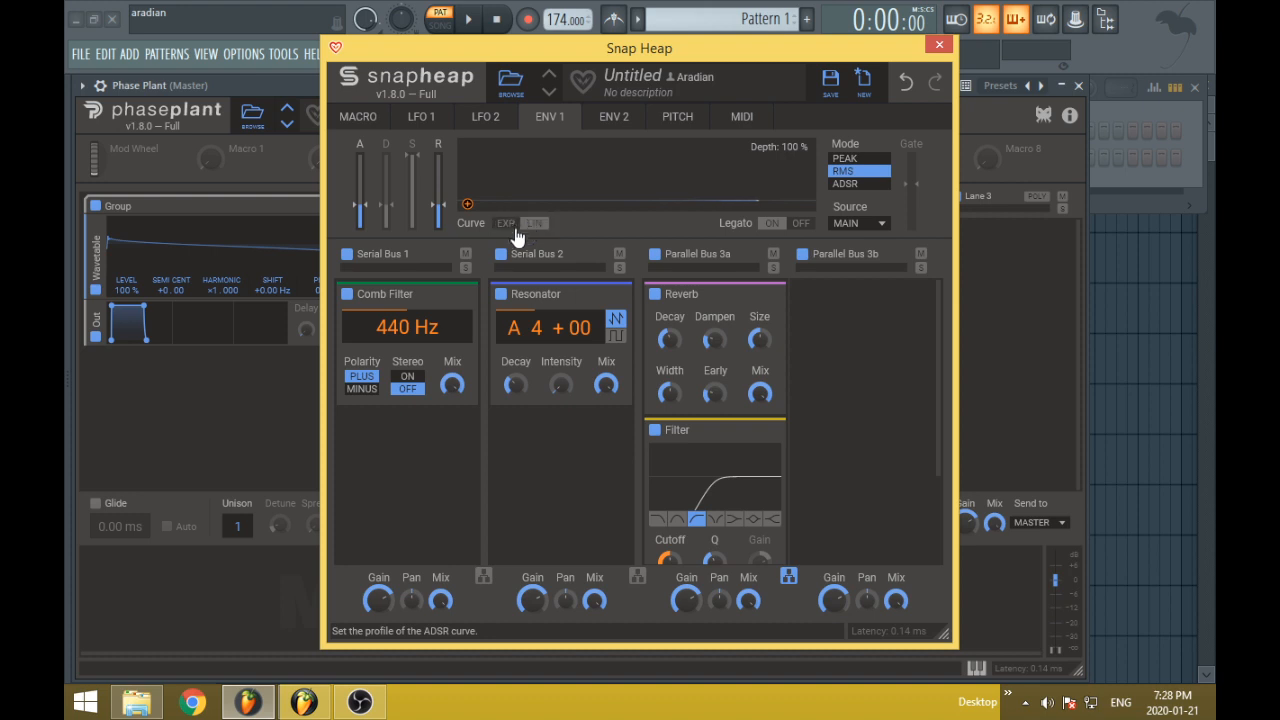
# - Set ENV 1's curve to EXP, check its source options, and set its mode to ADSR
pyautogui.click(470, 206)
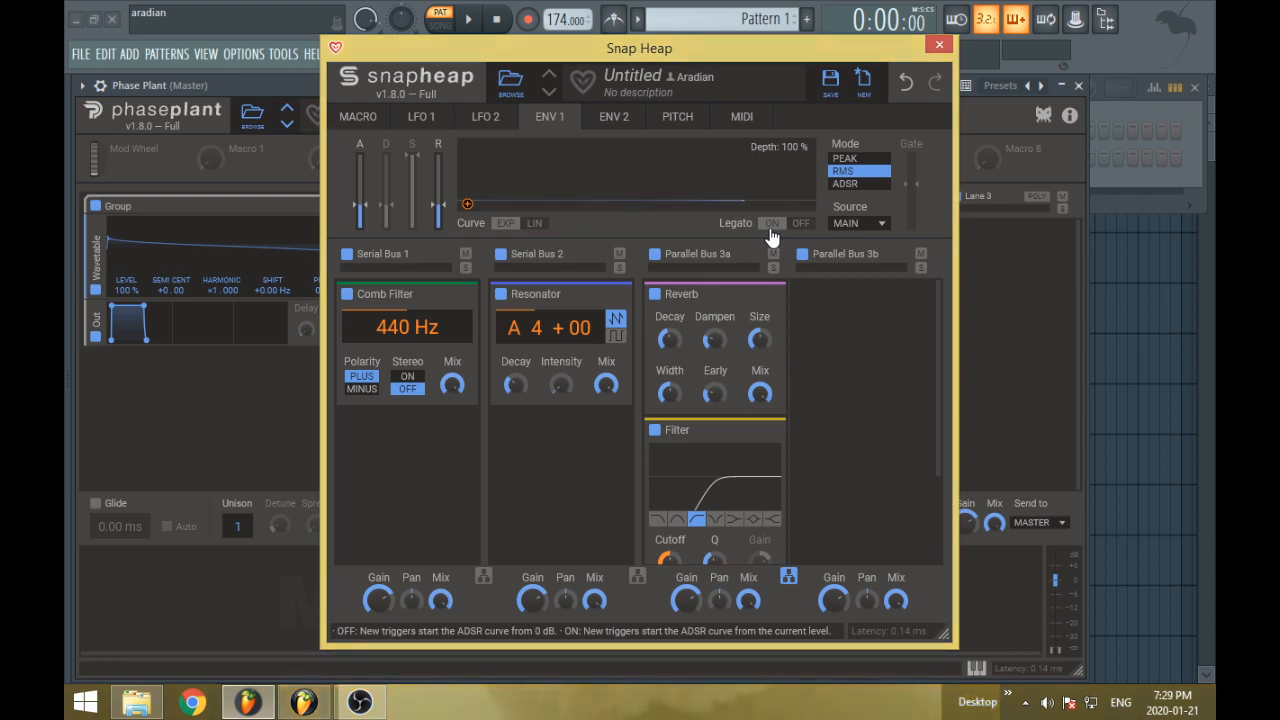
pyautogui.click(884, 222)
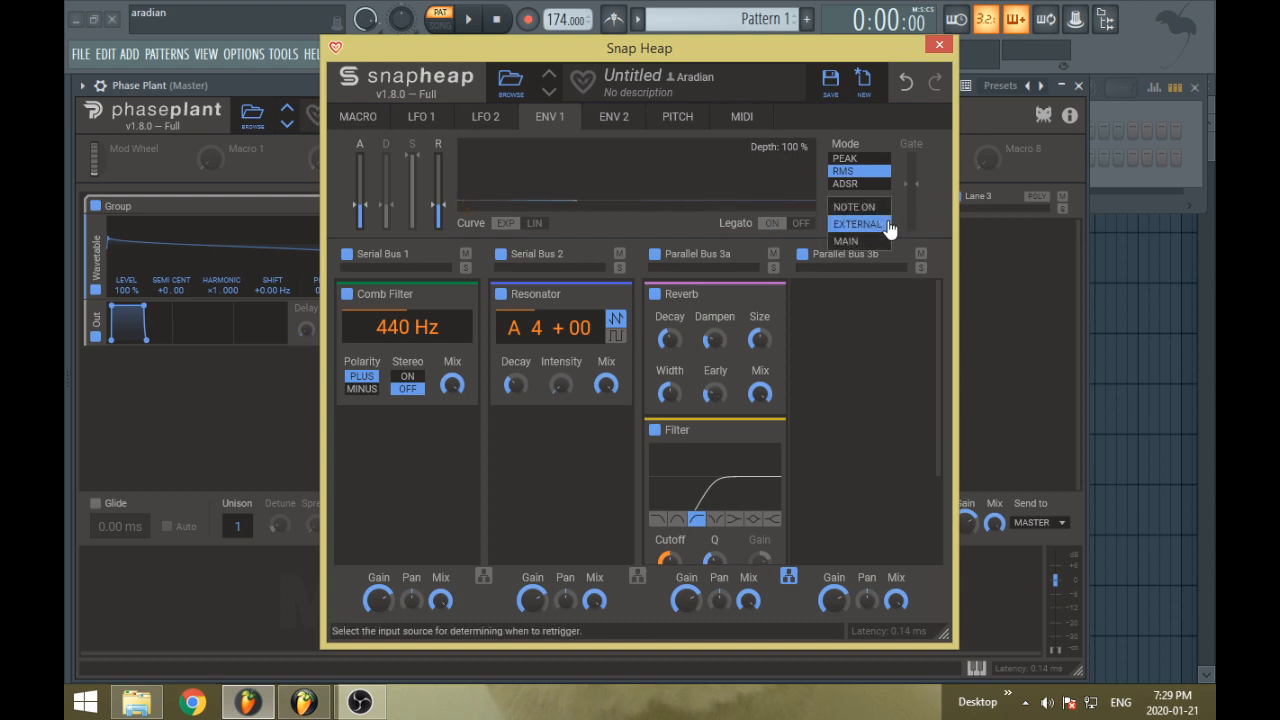
pyautogui.click(845, 183)
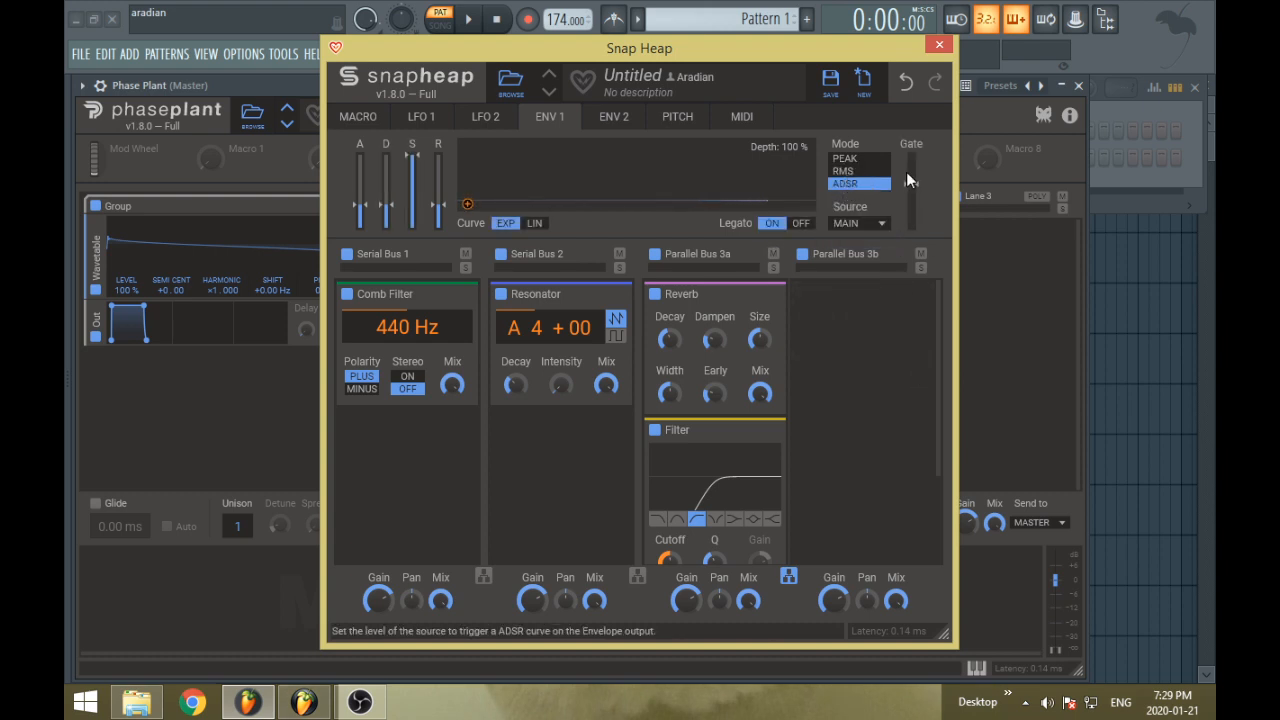
pyautogui.click(876, 171)
pyautogui.click(872, 159)
pyautogui.click(868, 185)
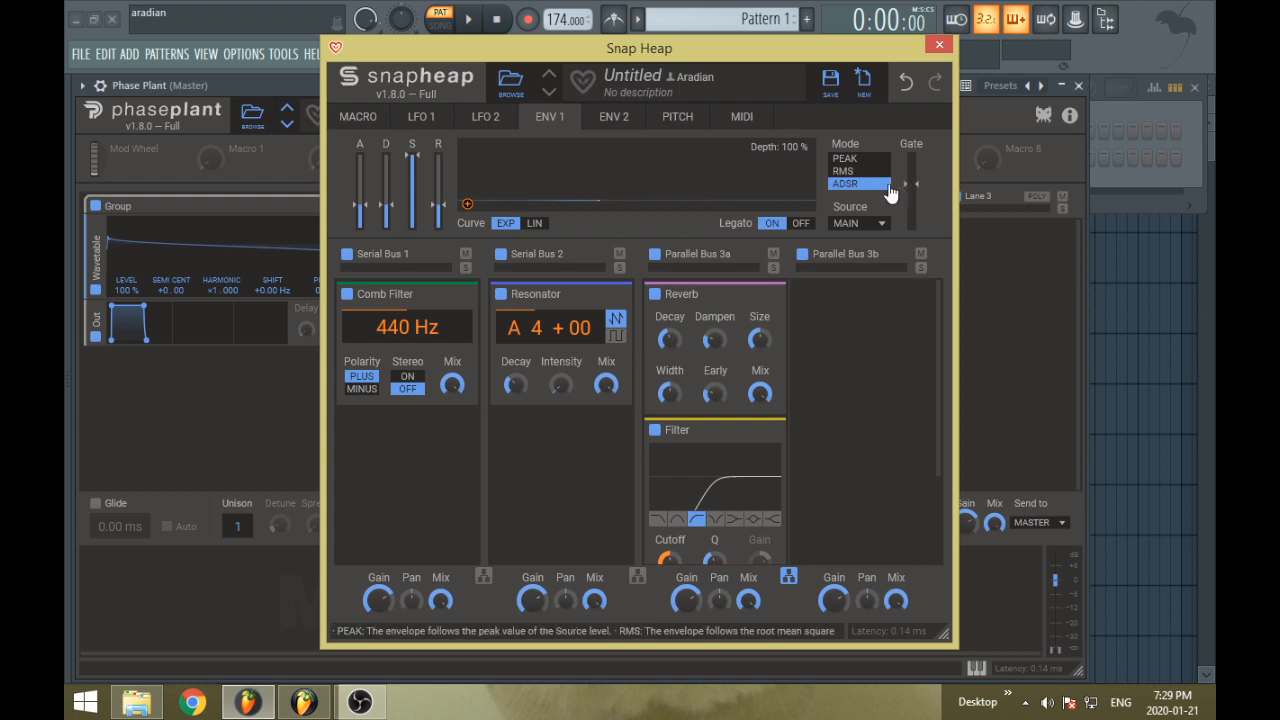
# - Review ENV 2's settings and the Pitch tracker's keyboard range, root, sensitivity and gate controls
pyautogui.click(612, 118)
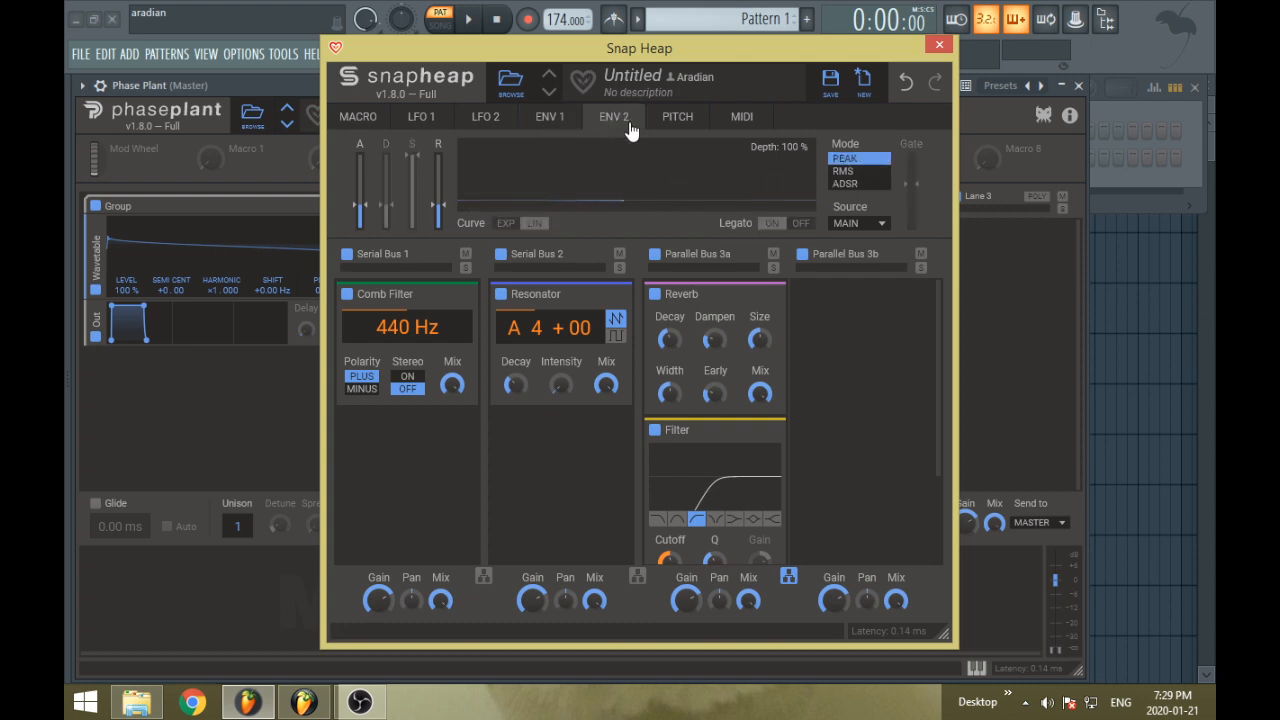
pyautogui.click(675, 120)
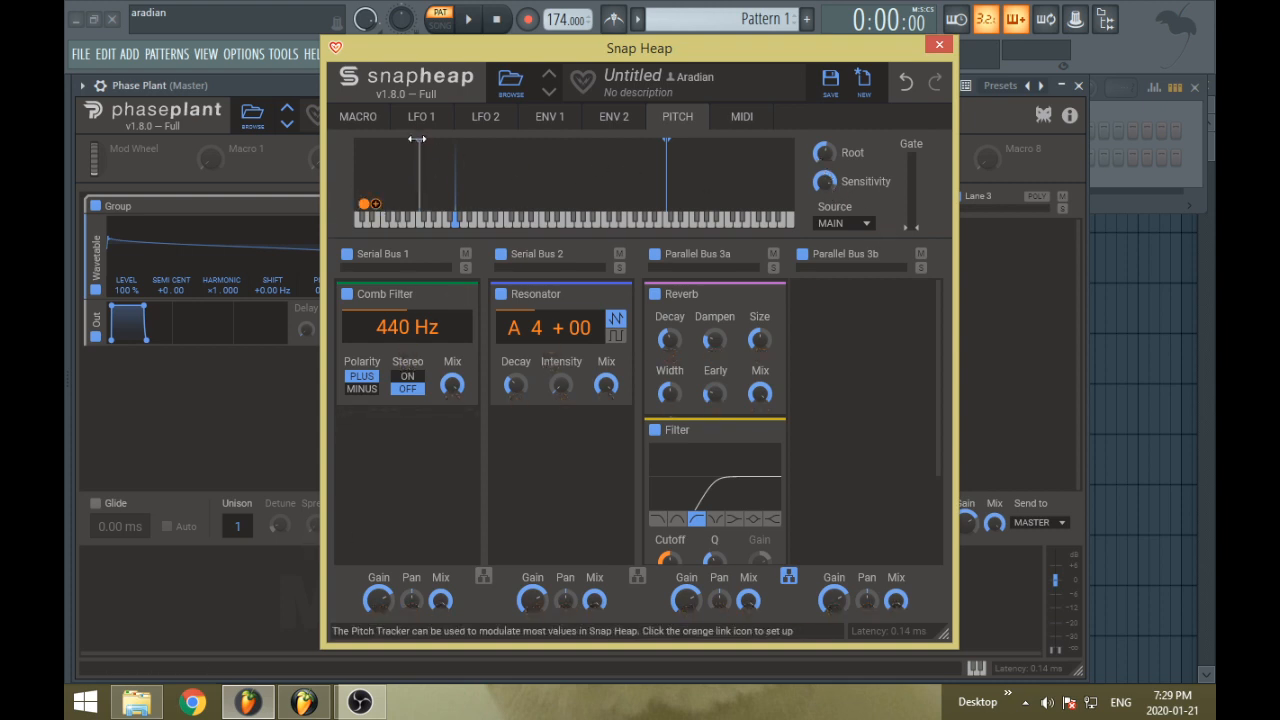
# - Narrow the Pitch tracker's keyboard range slightly at both ends, and check its Root and Sensitivity controls
pyautogui.moveTo(419, 155); pyautogui.dragTo(436, 156)
pyautogui.moveTo(669, 160)
pyautogui.mouseDown()
pyautogui.moveTo(592, 162)
pyautogui.moveTo(668, 172)
pyautogui.moveTo(604, 175)
pyautogui.moveTo(659, 179)
pyautogui.mouseUp()
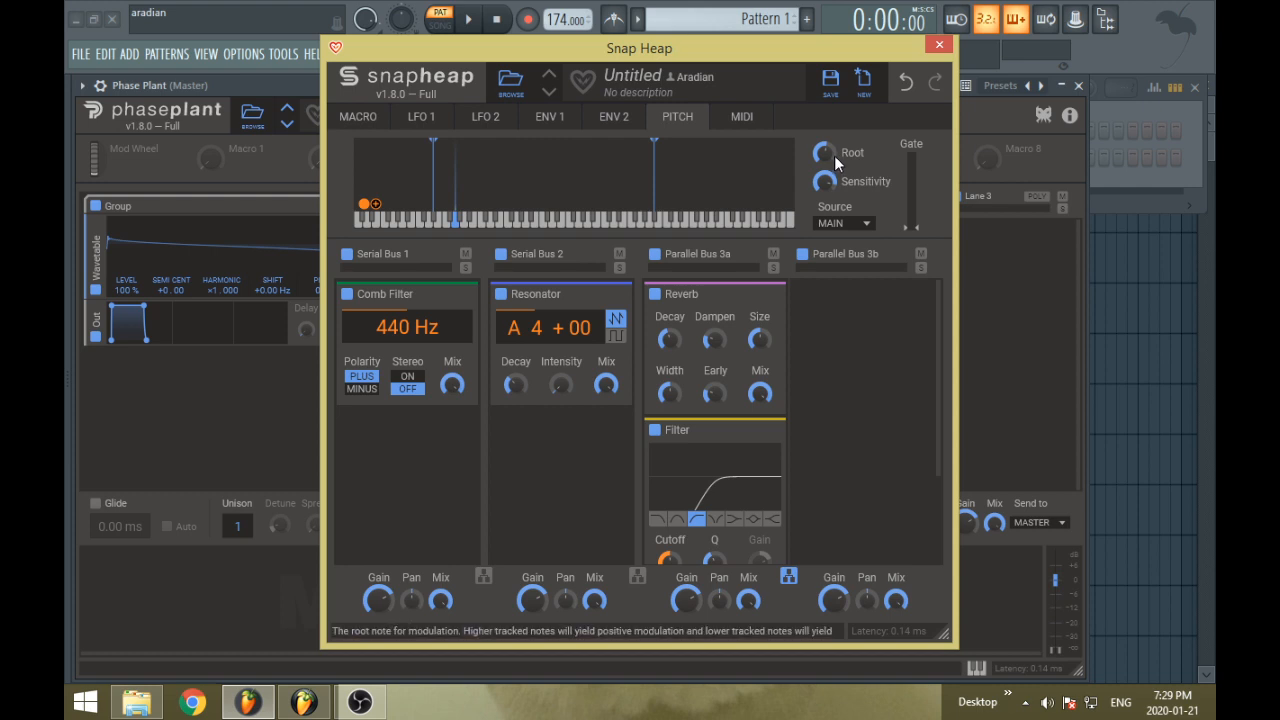
pyautogui.moveTo(834, 155)
pyautogui.mouseDown()
pyautogui.moveTo(834, 186)
pyautogui.moveTo(828, 155)
pyautogui.mouseUp()
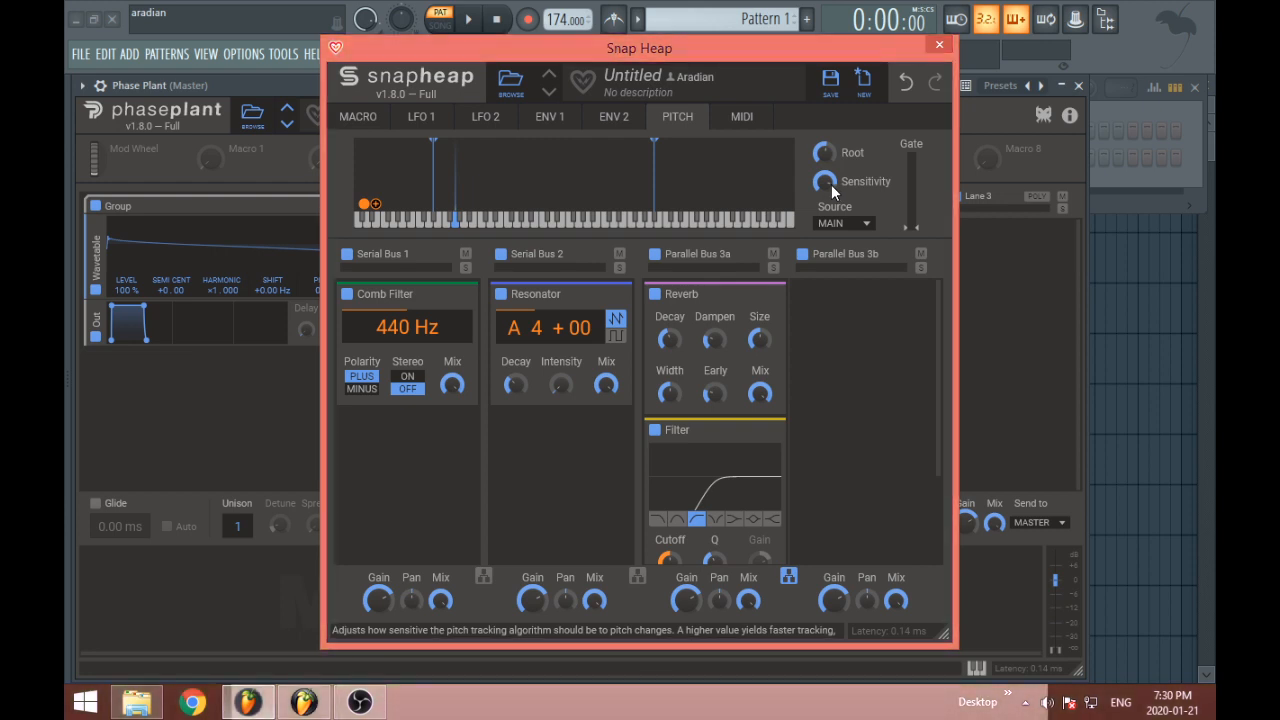
# - Examine the pitch wheel, mod wheel and Note and Velocity sources among Snap Heap's MIDI modulators
pyautogui.click(733, 118)
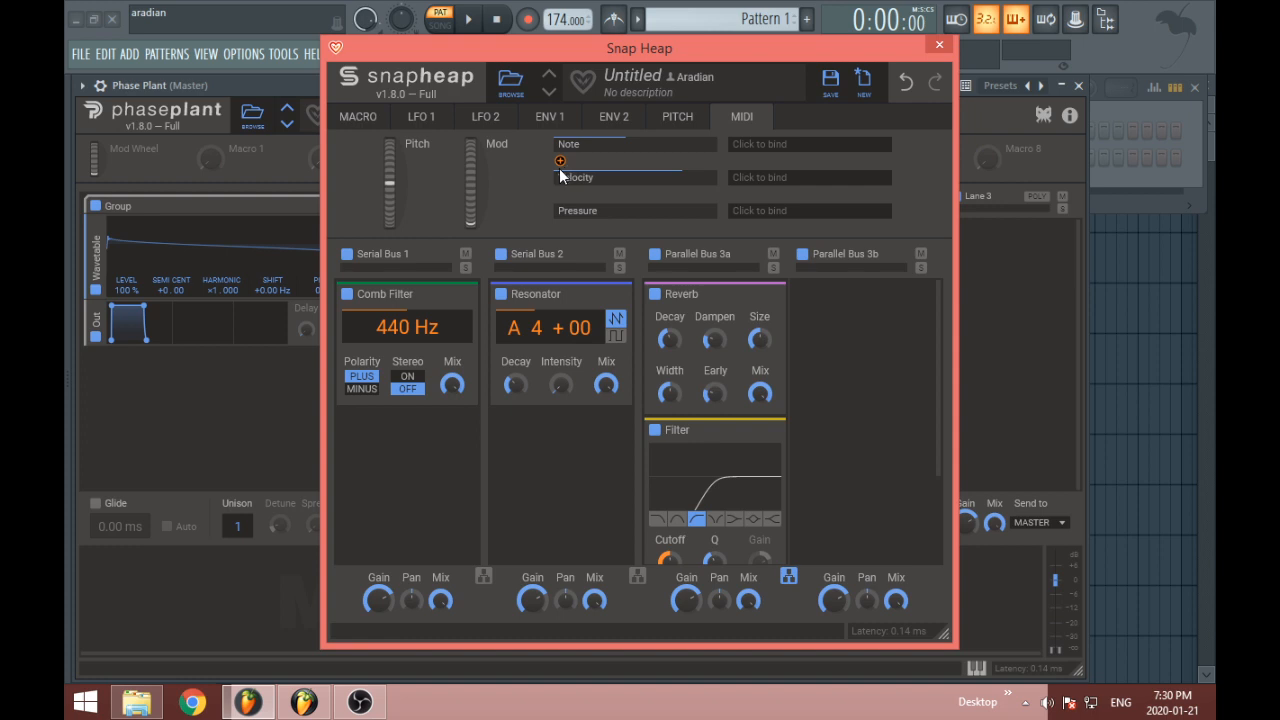
pyautogui.moveTo(410, 157); pyautogui.dragTo(423, 195)
pyautogui.click(470, 192)
pyautogui.moveTo(474, 138)
pyautogui.mouseDown()
pyautogui.moveTo(492, 348)
pyautogui.moveTo(460, 108)
pyautogui.moveTo(456, 190)
pyautogui.mouseUp()
pyautogui.moveTo(387, 210)
pyautogui.mouseDown()
pyautogui.moveTo(392, 83)
pyautogui.moveTo(400, 196)
pyautogui.mouseUp()
pyautogui.moveTo(472, 142)
pyautogui.mouseDown()
pyautogui.moveTo(463, 253)
pyautogui.moveTo(487, 236)
pyautogui.mouseUp()
# - Check which effect and lane parameters the MIDI Pitch and Pressure sources can modulate
pyautogui.click(411, 158)
pyautogui.click(580, 493)
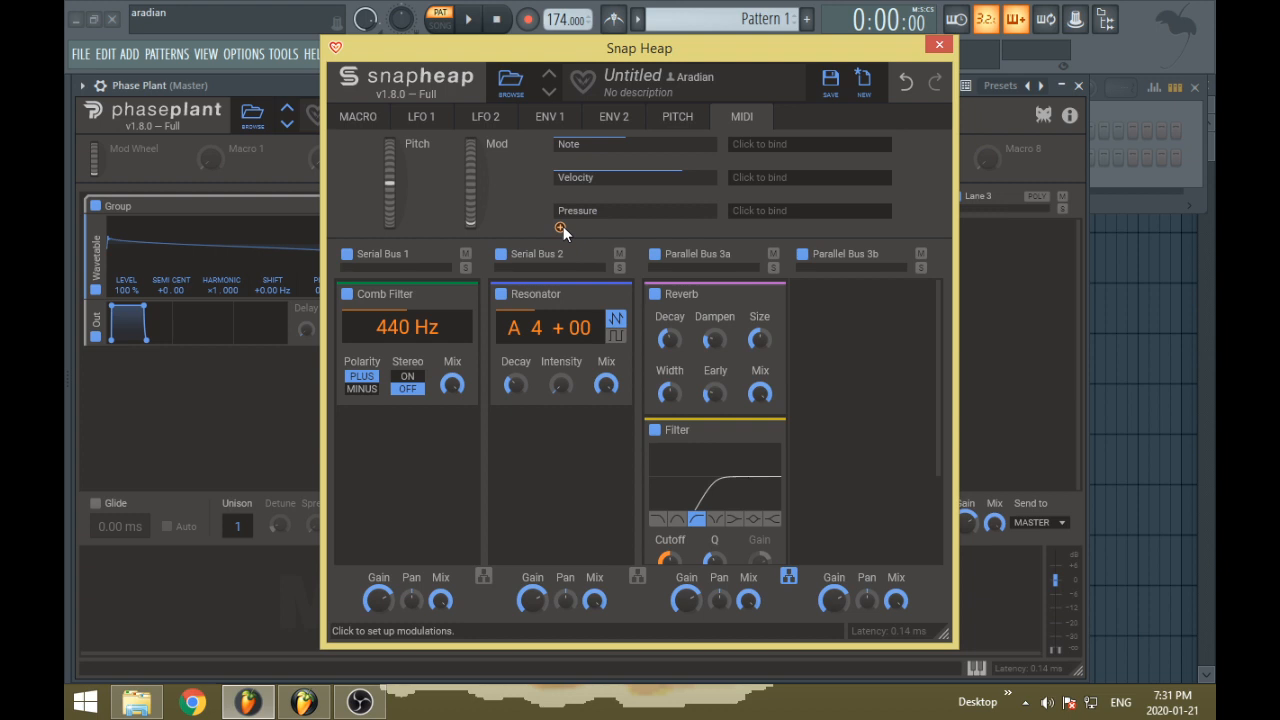
pyautogui.click(561, 227)
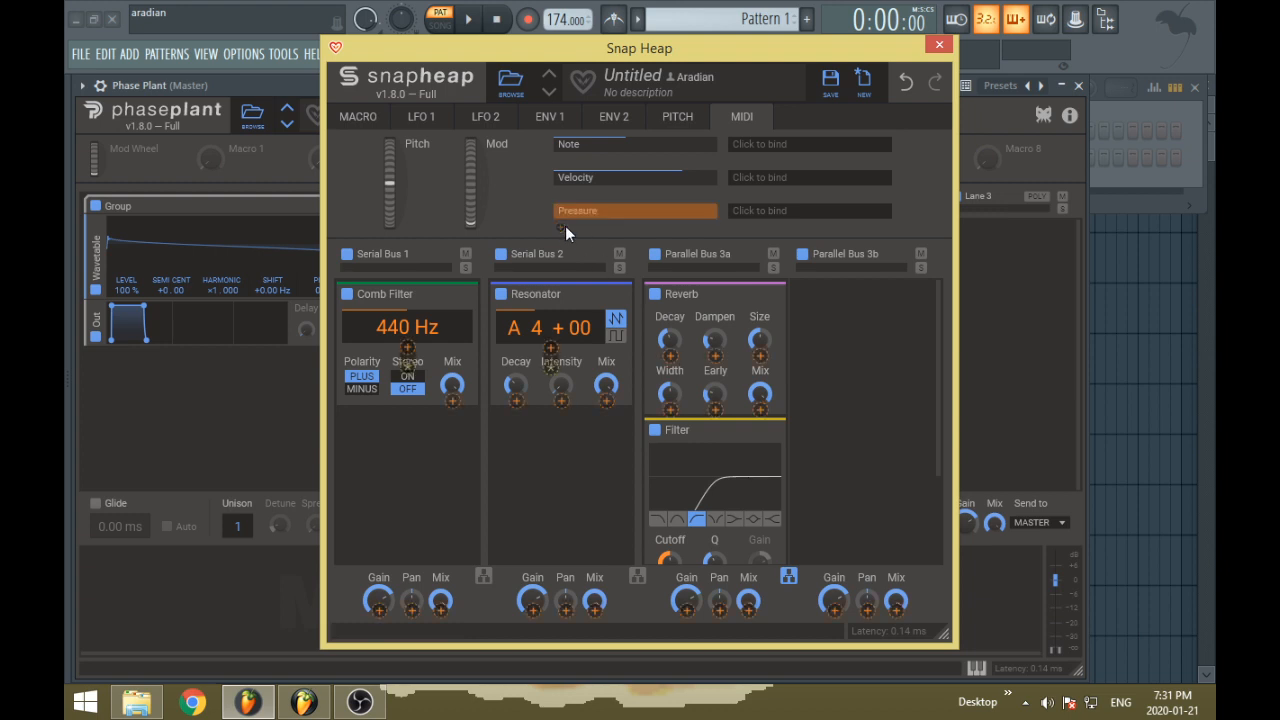
pyautogui.click(797, 353)
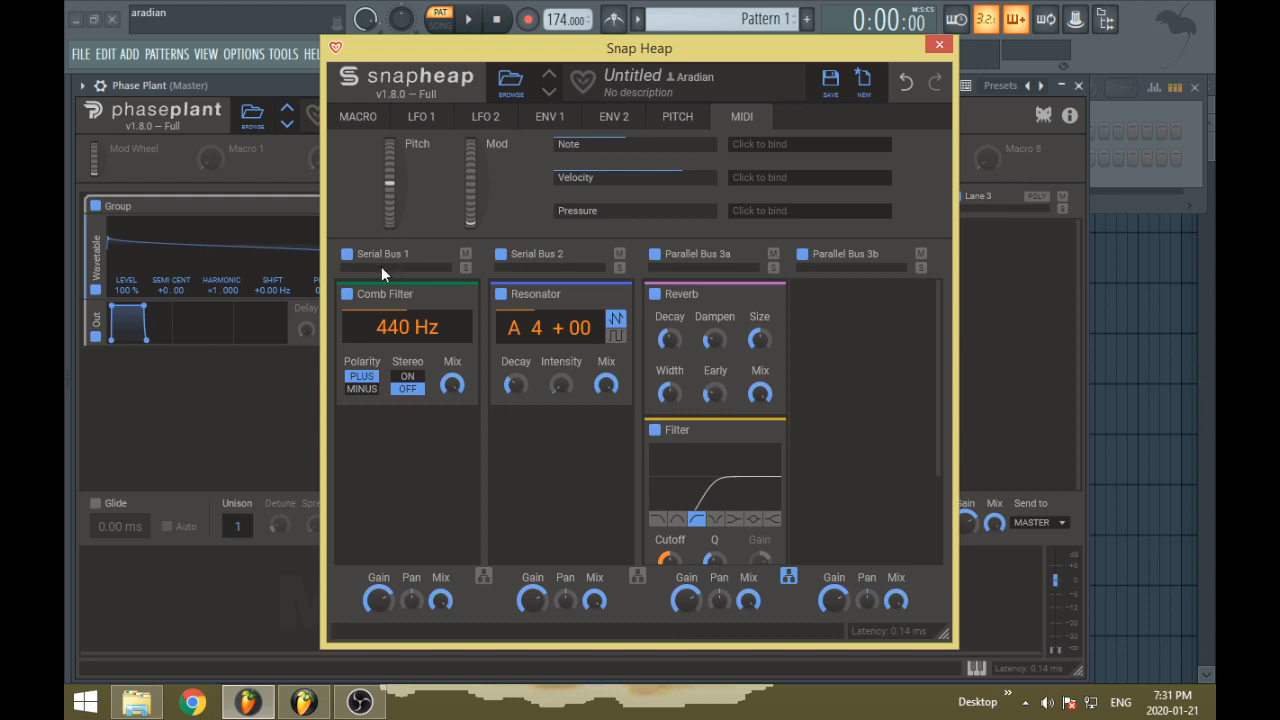
# - Try disabling and re-enabling the Serial Bus 1 lane several times, ending with it enabled
pyautogui.click(348, 256)
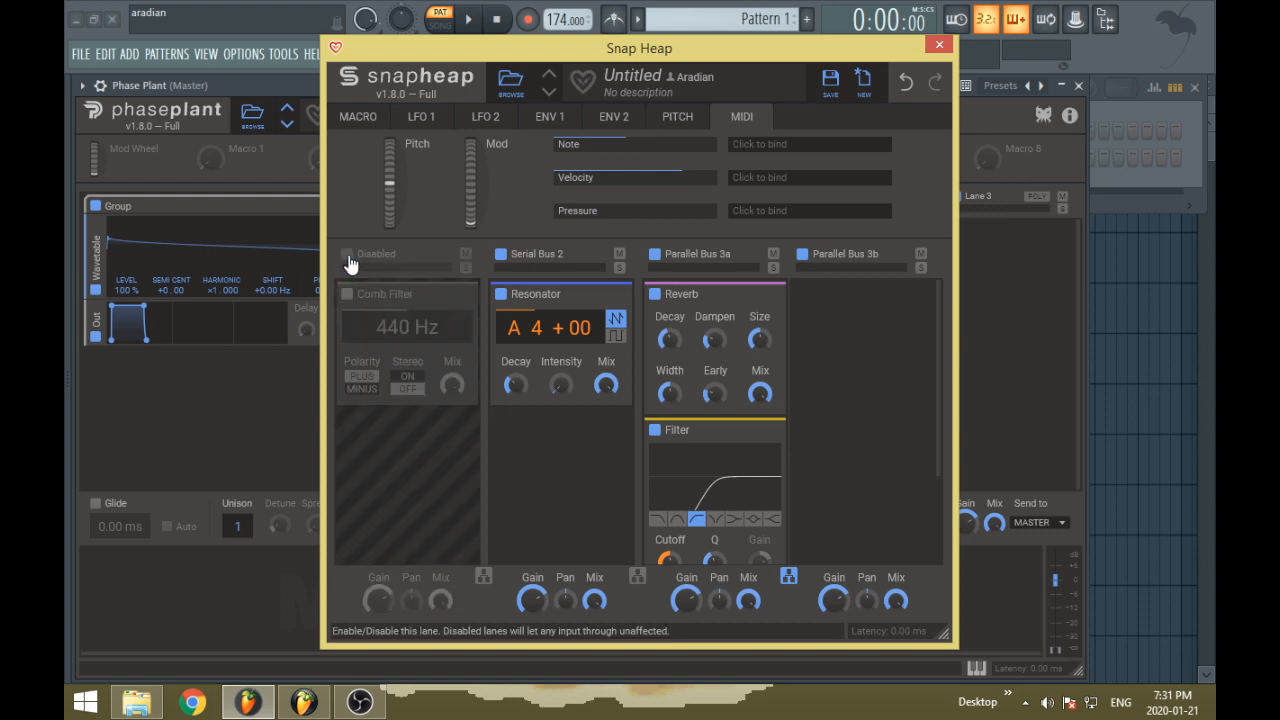
pyautogui.click(348, 257)
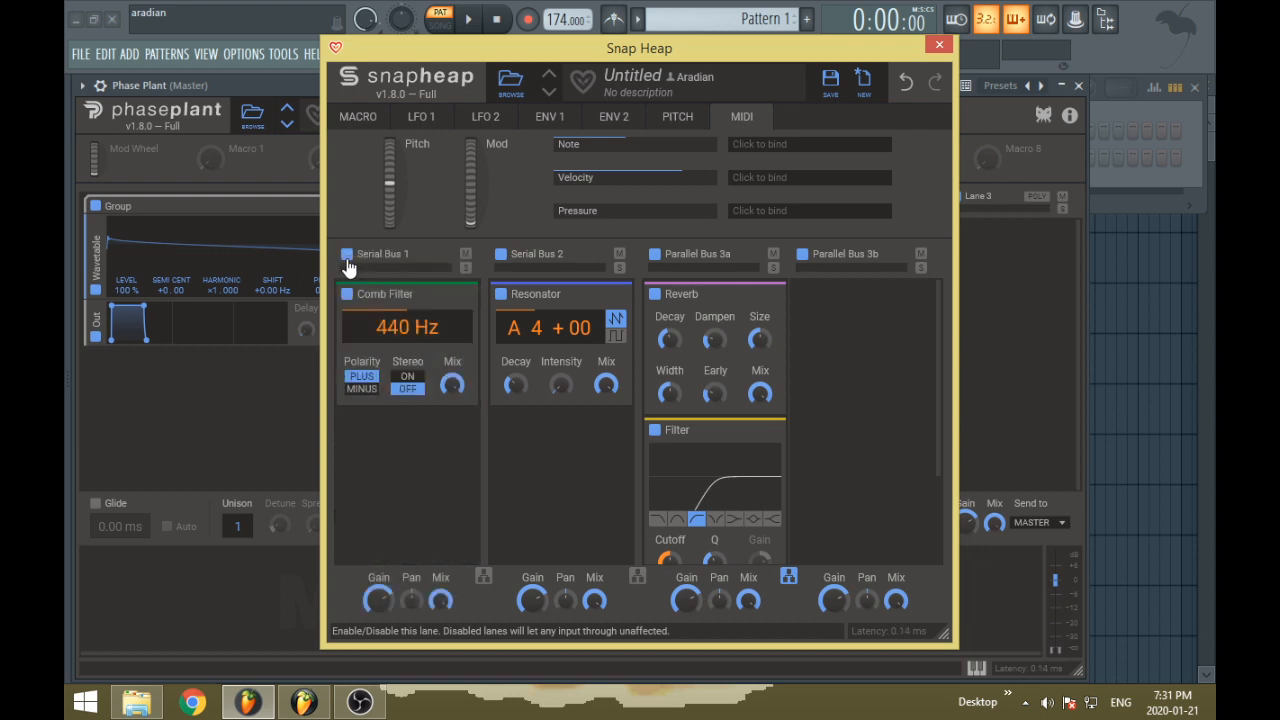
pyautogui.click(348, 257)
pyautogui.click(348, 257)
pyautogui.click(349, 257)
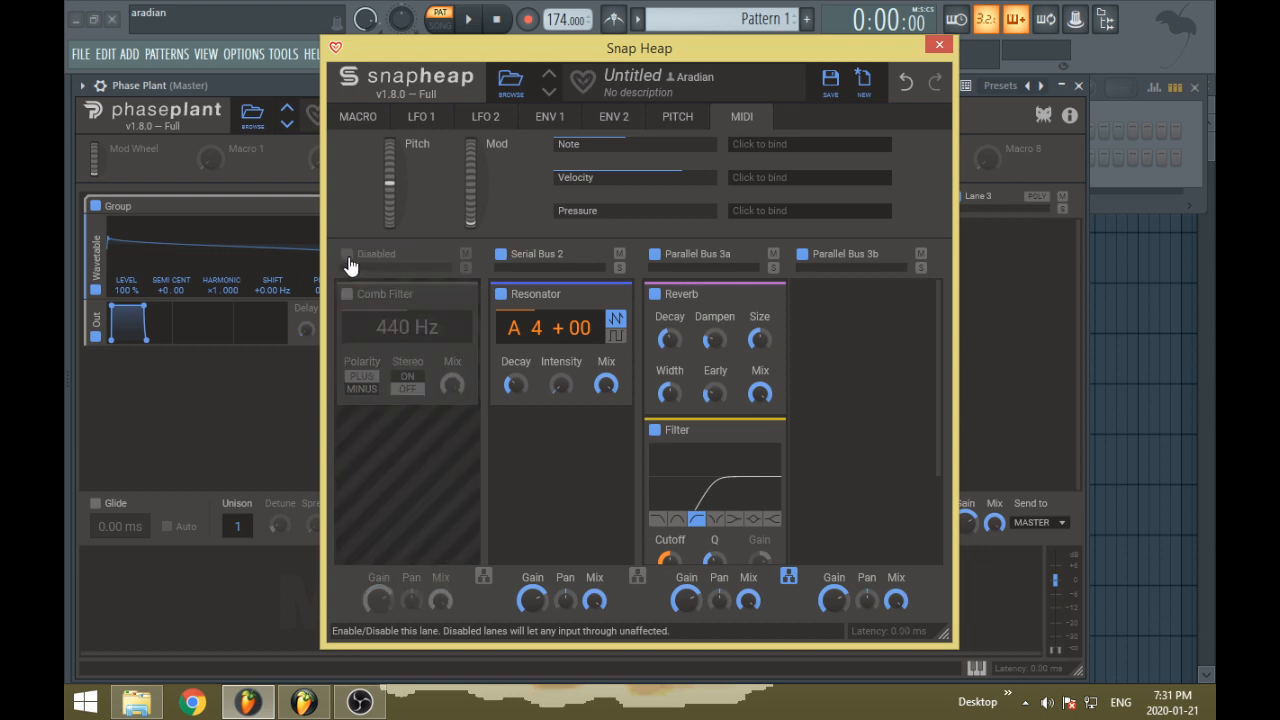
pyautogui.click(349, 257)
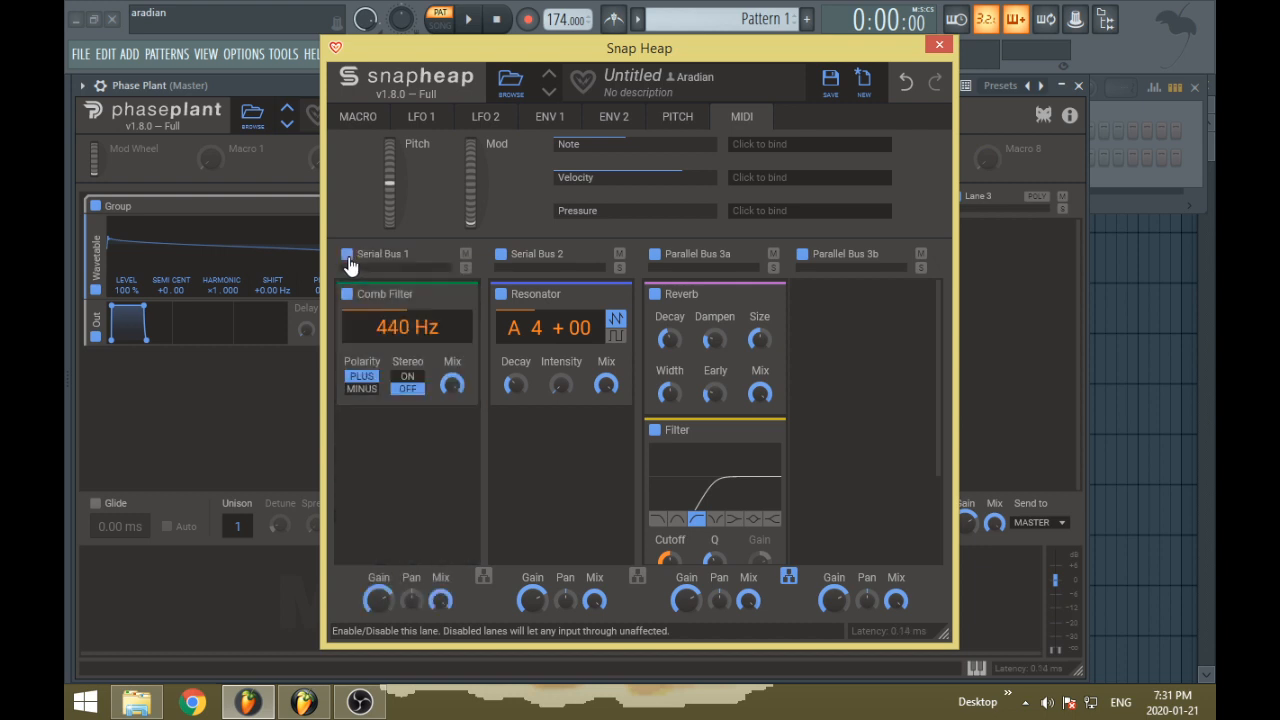
# - Try muting and soloing Serial Bus 1, restore both switches, and check the lane's Pan and Mix controls
pyautogui.click(465, 256)
pyautogui.click(465, 256)
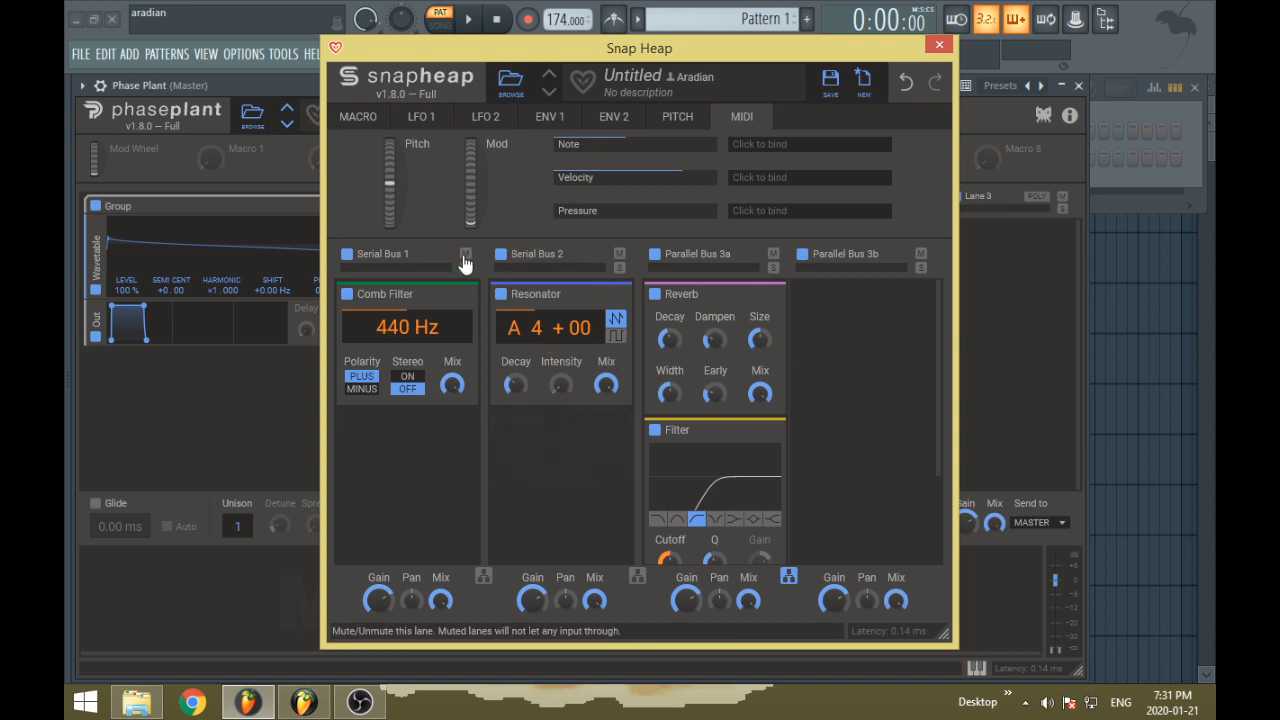
pyautogui.click(466, 271)
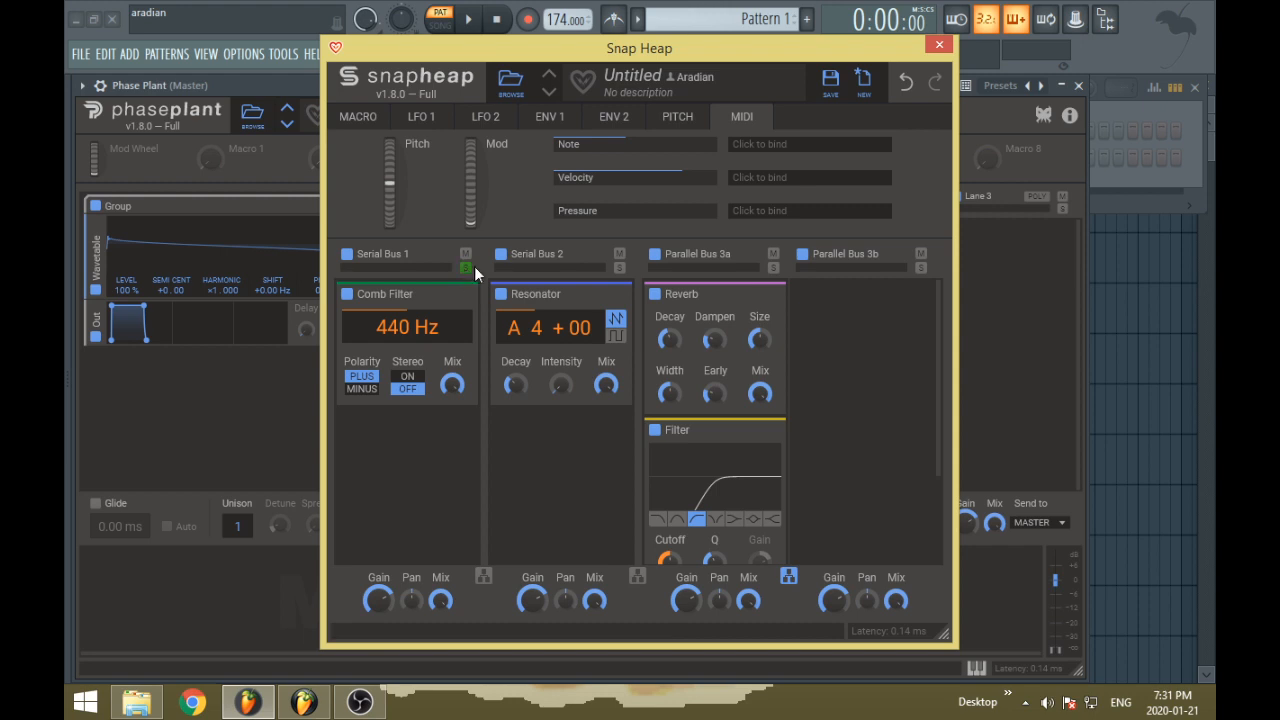
pyautogui.click(466, 267)
pyautogui.moveTo(411, 602); pyautogui.dragTo(440, 600)
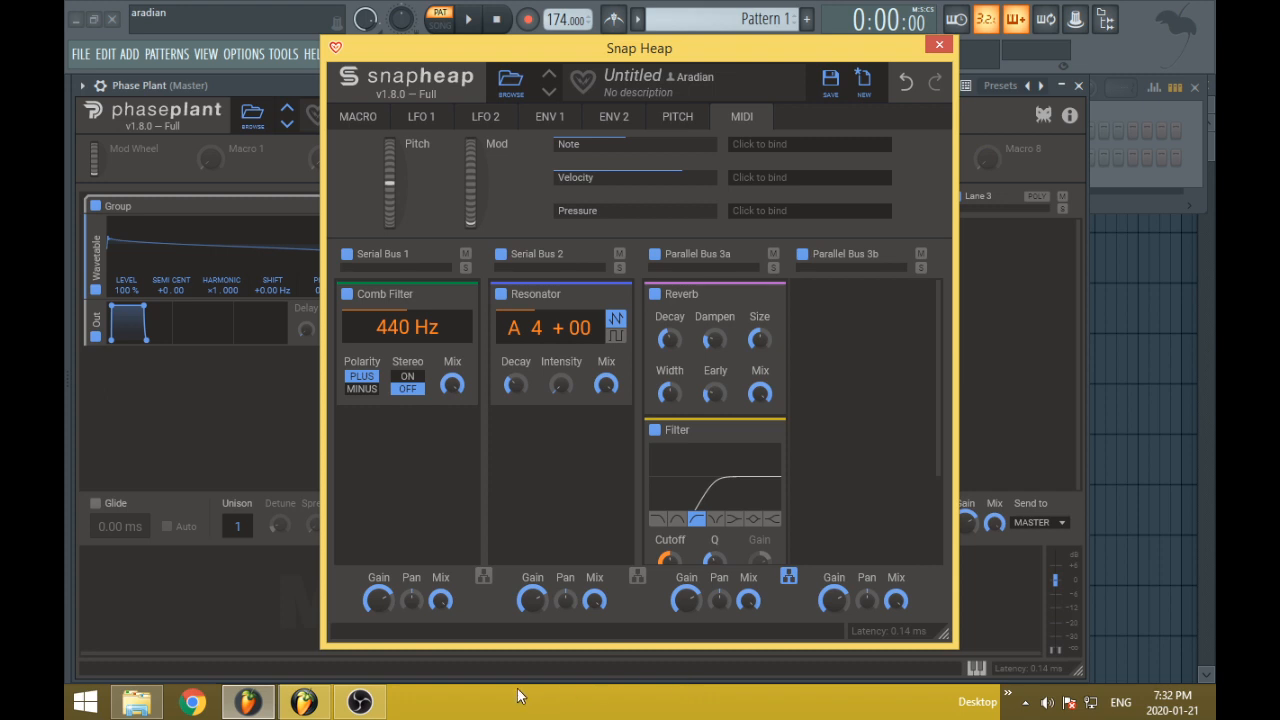
pyautogui.click(359, 702)
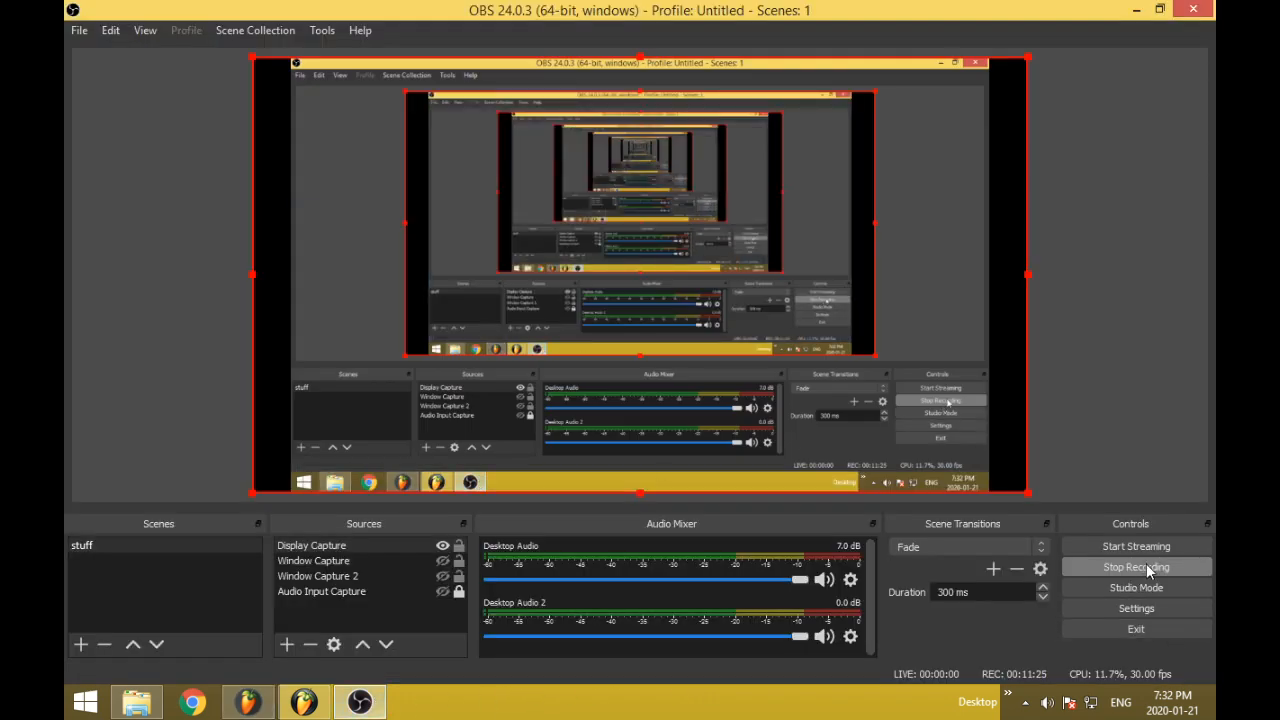